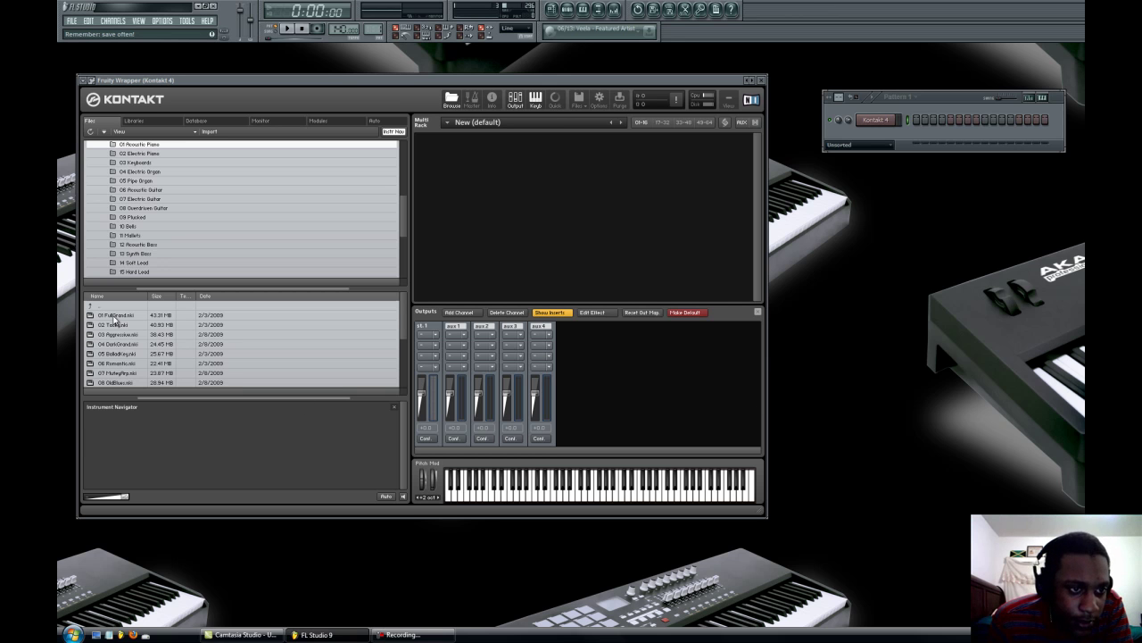
# Step: Load three instruments into the Kontakt rack: 01 FullGrand, 03 Gospel from Electric Organ and 07 MegaSteel from Acoustic Guitar
pyautogui.moveTo(114, 318); pyautogui.dragTo(423, 186)
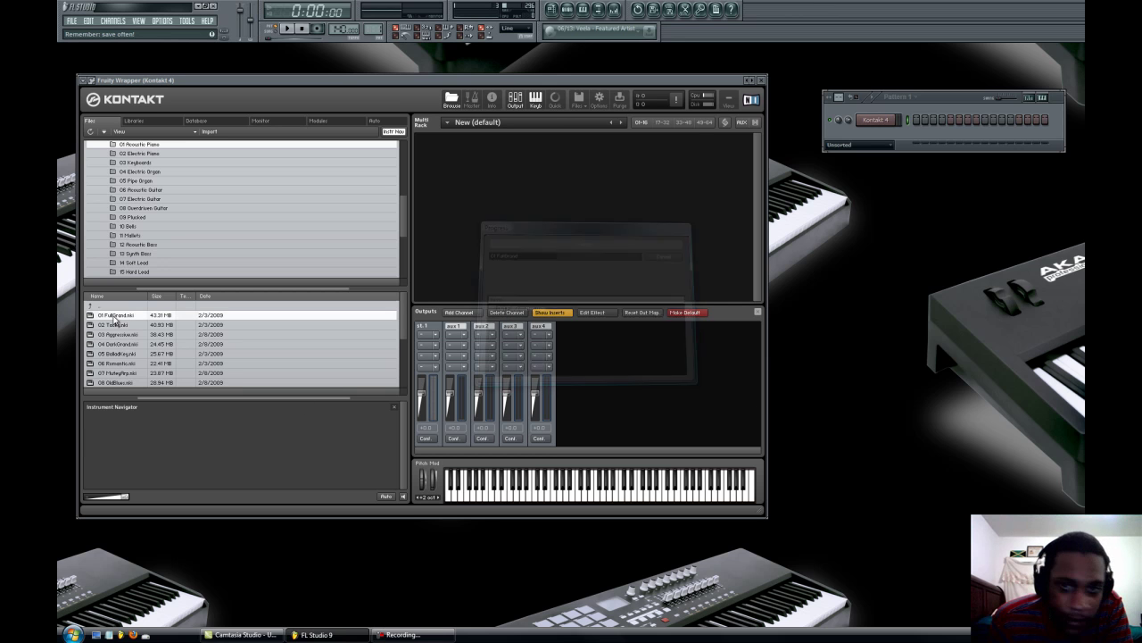
pyautogui.click(143, 172)
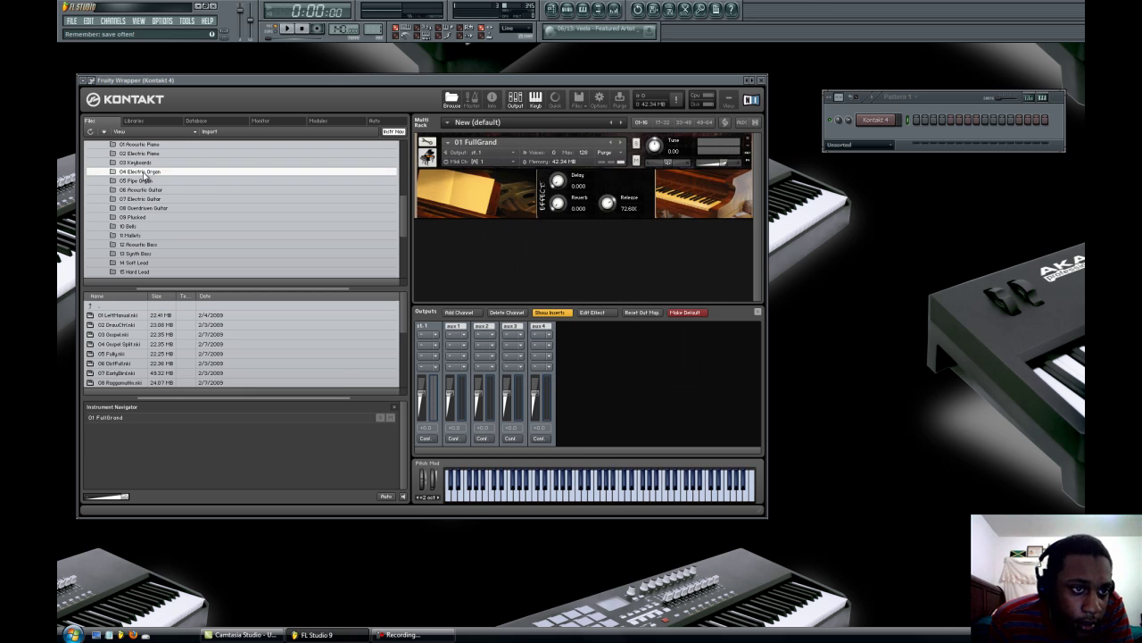
pyautogui.doubleClick(124, 335)
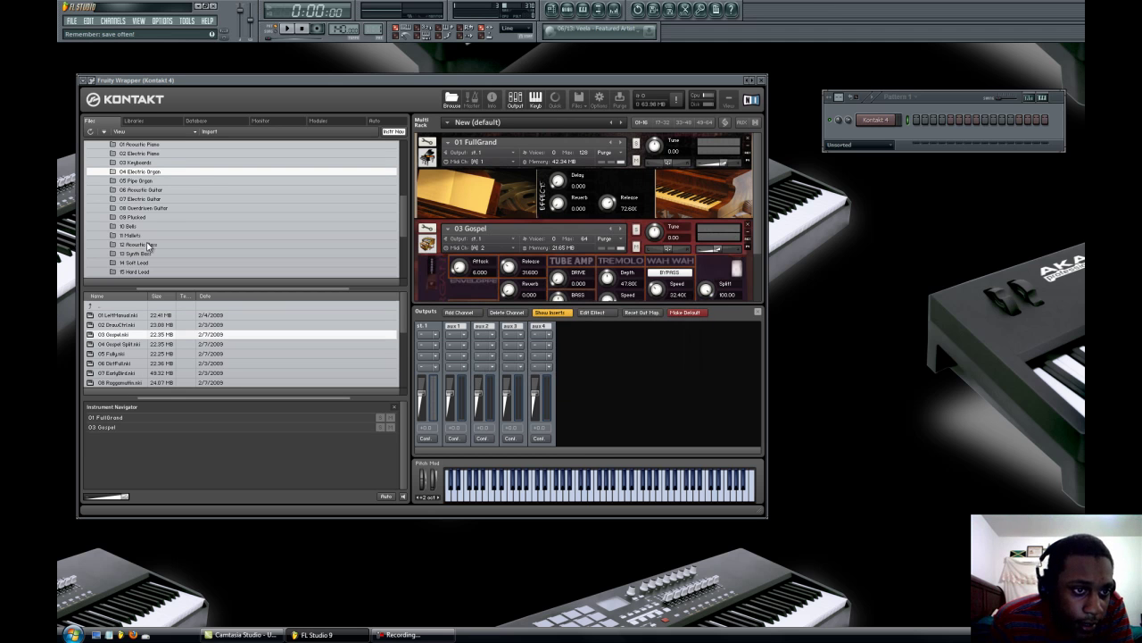
pyautogui.click(154, 190)
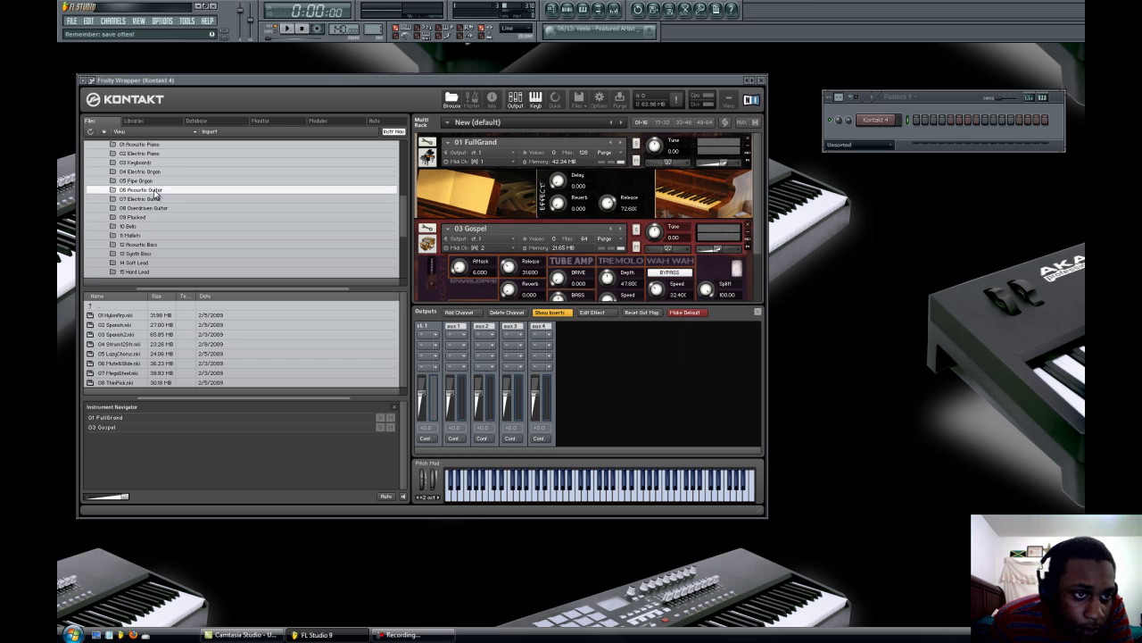
pyautogui.doubleClick(125, 373)
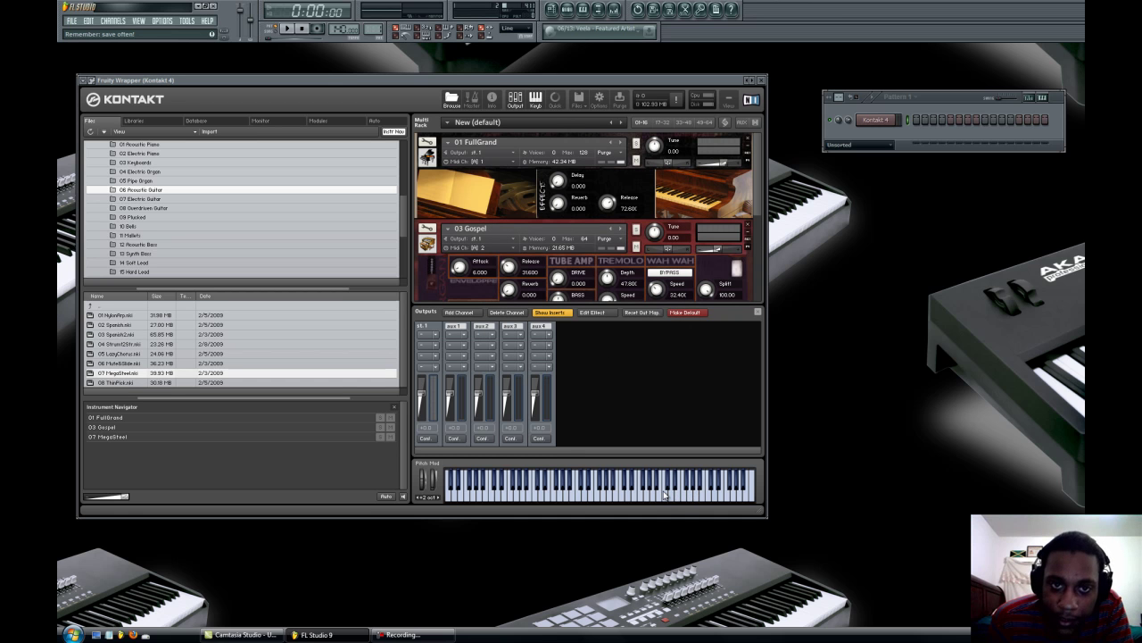
pyautogui.moveTo(562, 497); pyautogui.dragTo(454, 501)
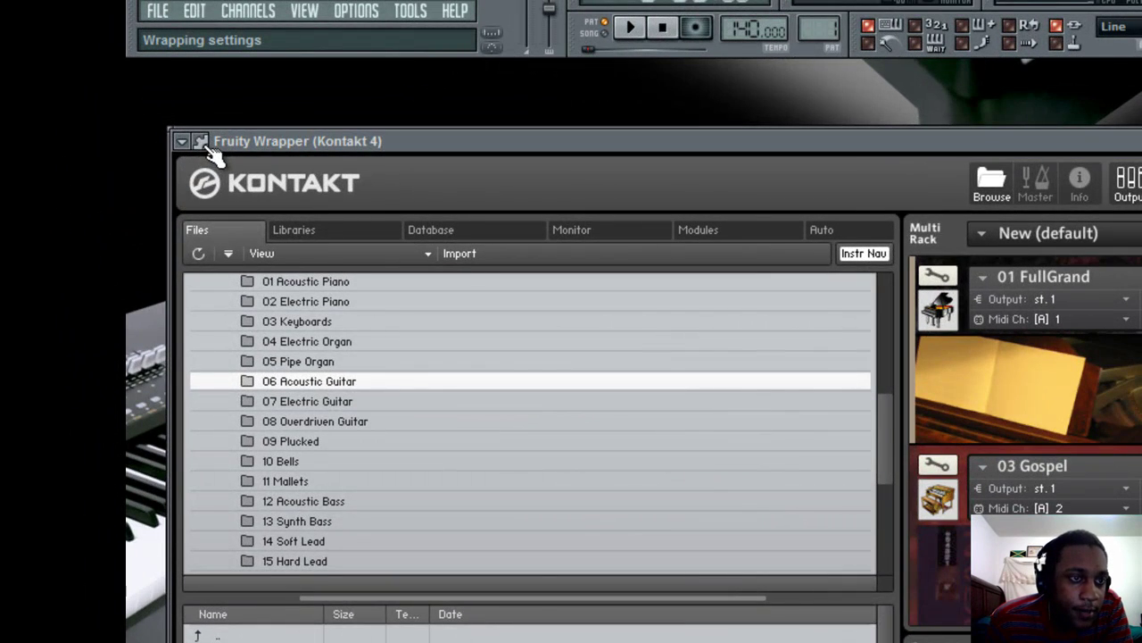
# Step: Set the MIDI input port to 0 in Kontakt 4's wrapper settings
pyautogui.click(204, 142)
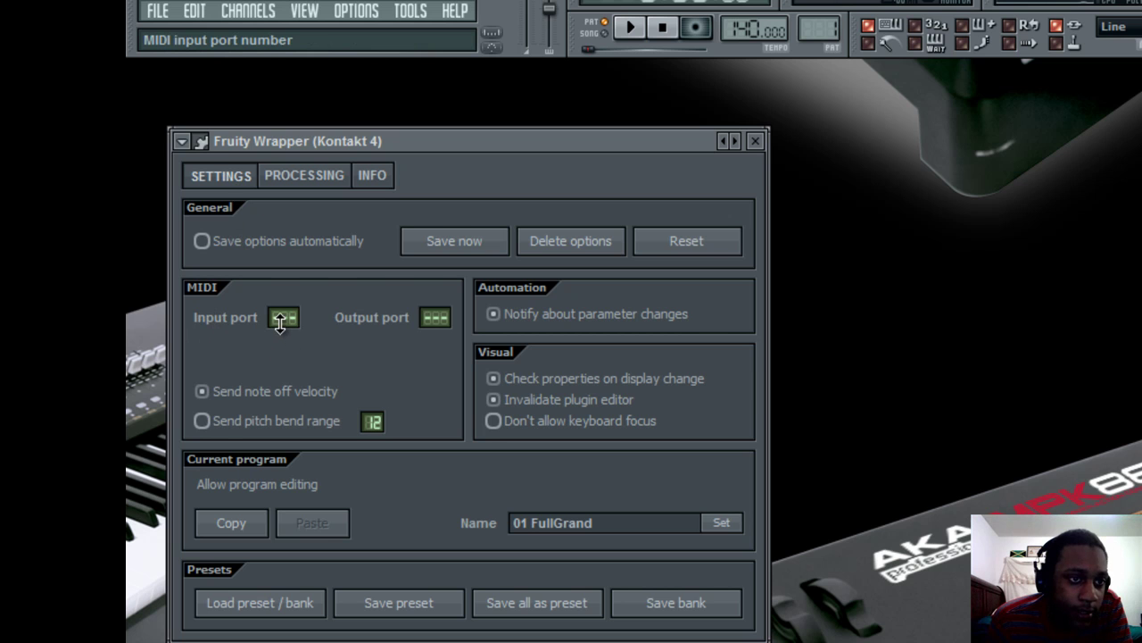
pyautogui.moveTo(280, 323)
pyautogui.mouseDown()
pyautogui.moveTo(277, 312)
pyautogui.moveTo(291, 317)
pyautogui.mouseUp()
pyautogui.scroll(1, 284, 317)
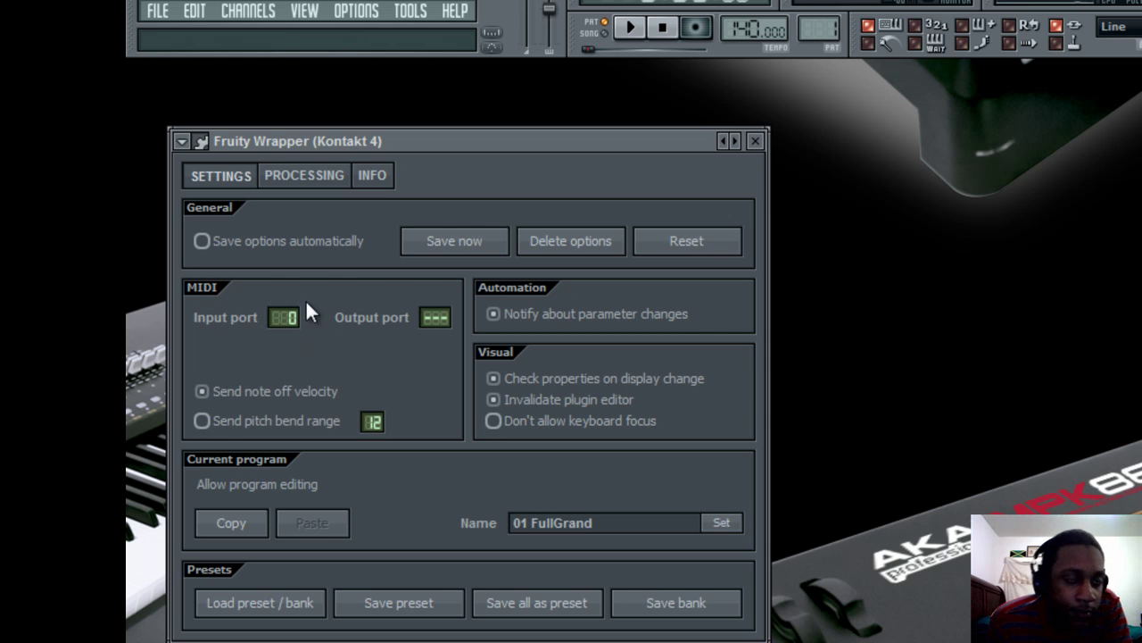
# Step: Add a MIDI Out channel to the project
pyautogui.click(259, 12)
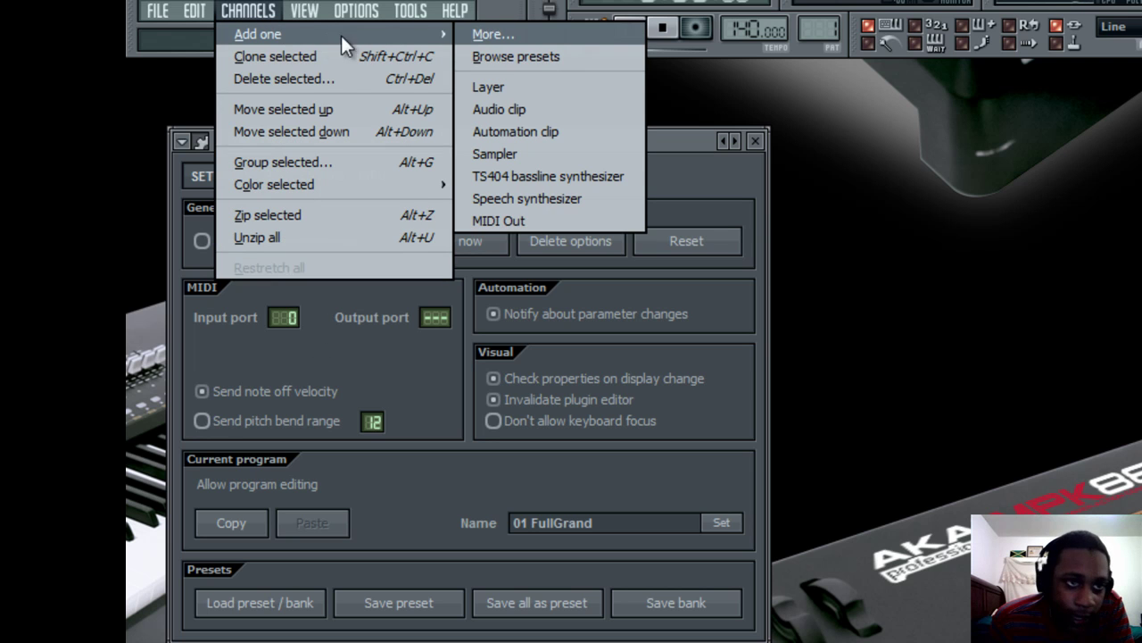
pyautogui.click(536, 219)
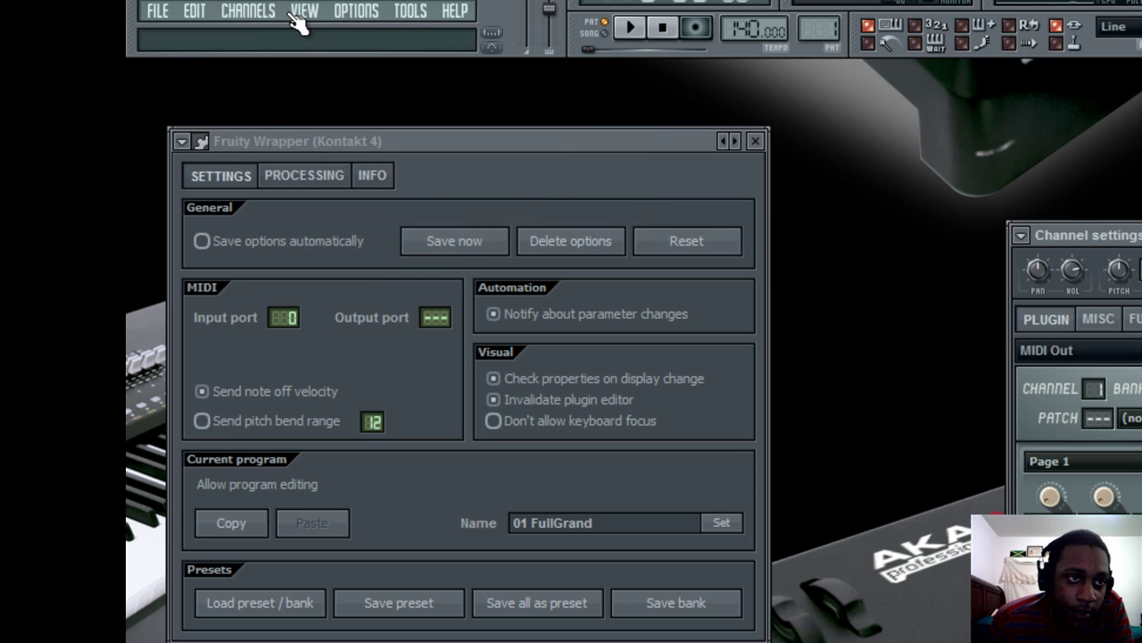
# Step: Look up MIDI Out in the full plugin list, close the list and move the channel settings window clear
pyautogui.click(258, 11)
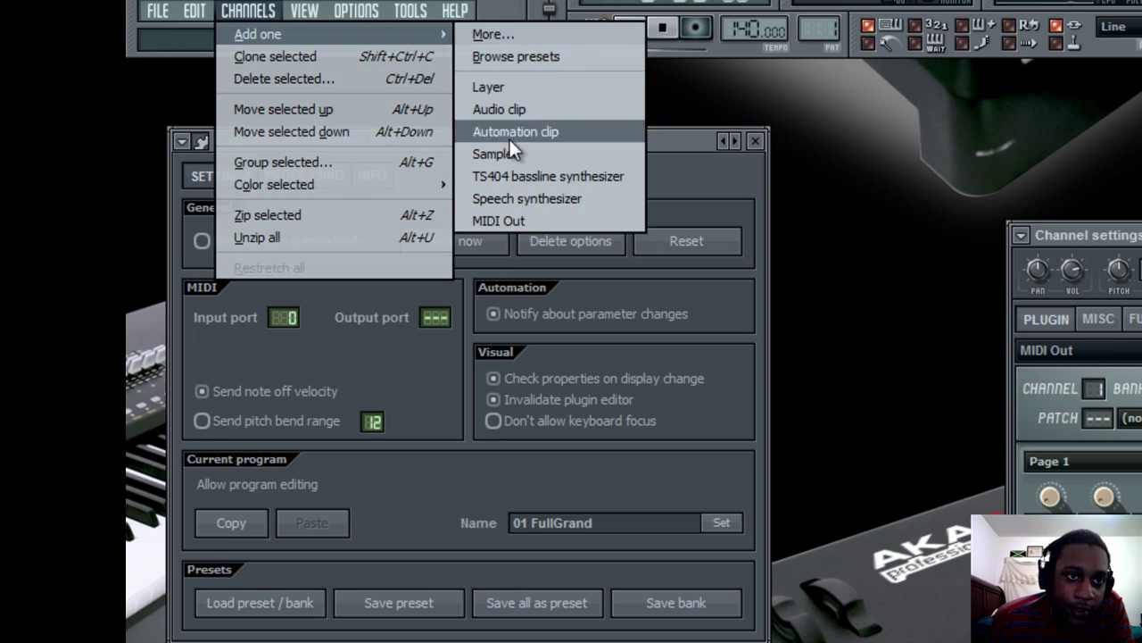
pyautogui.click(518, 34)
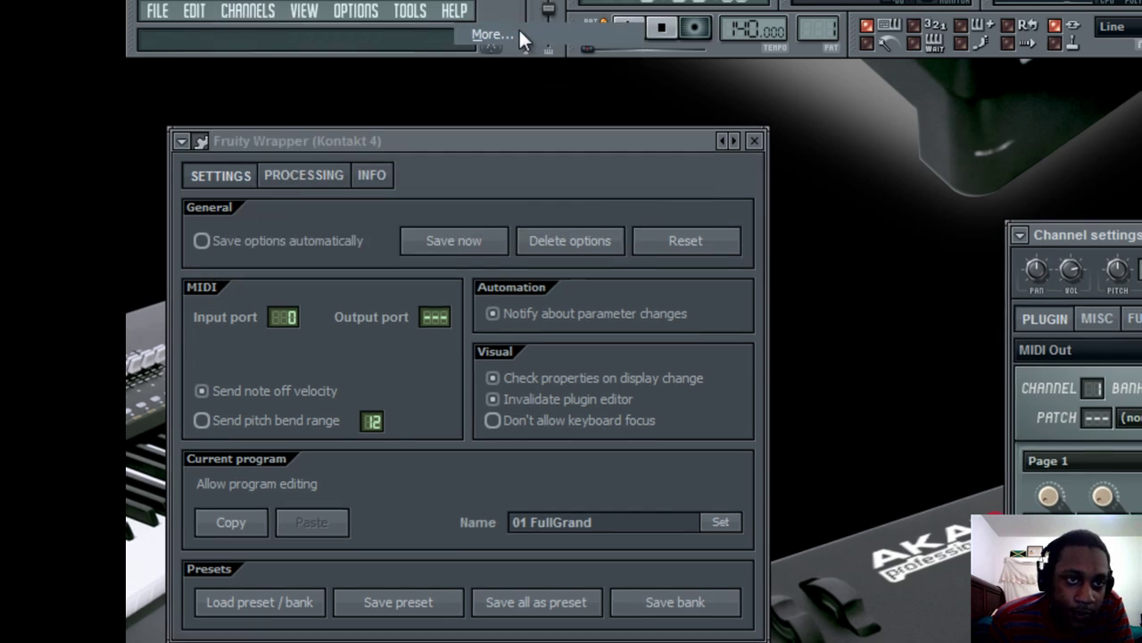
pyautogui.doubleClick(520, 369)
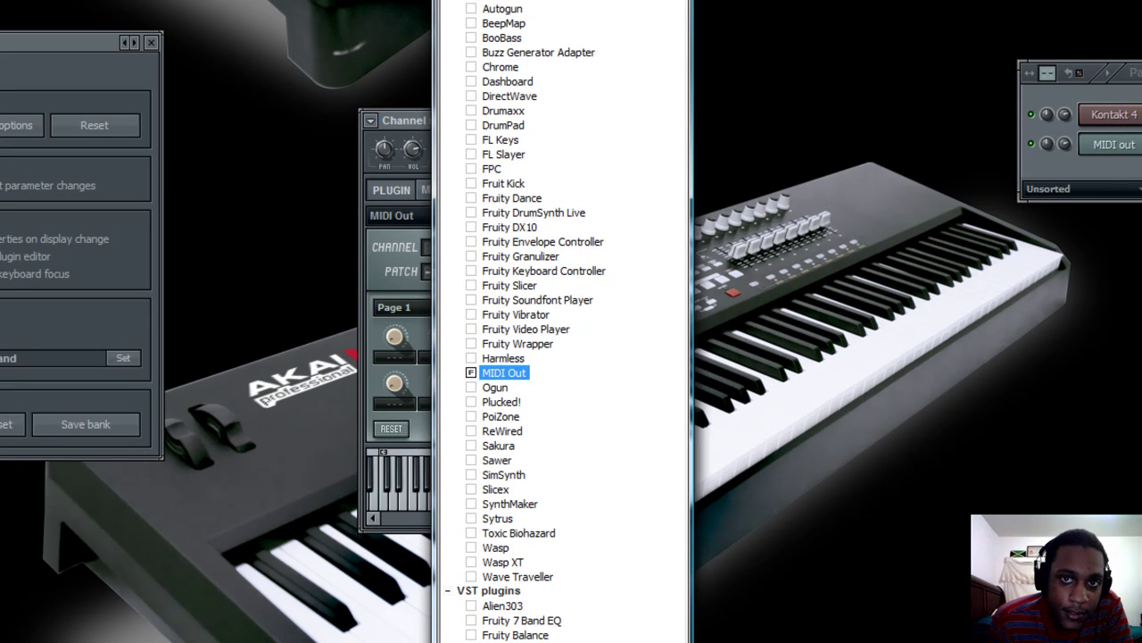
pyautogui.click(603, 2)
pyautogui.moveTo(564, 130); pyautogui.dragTo(639, 50)
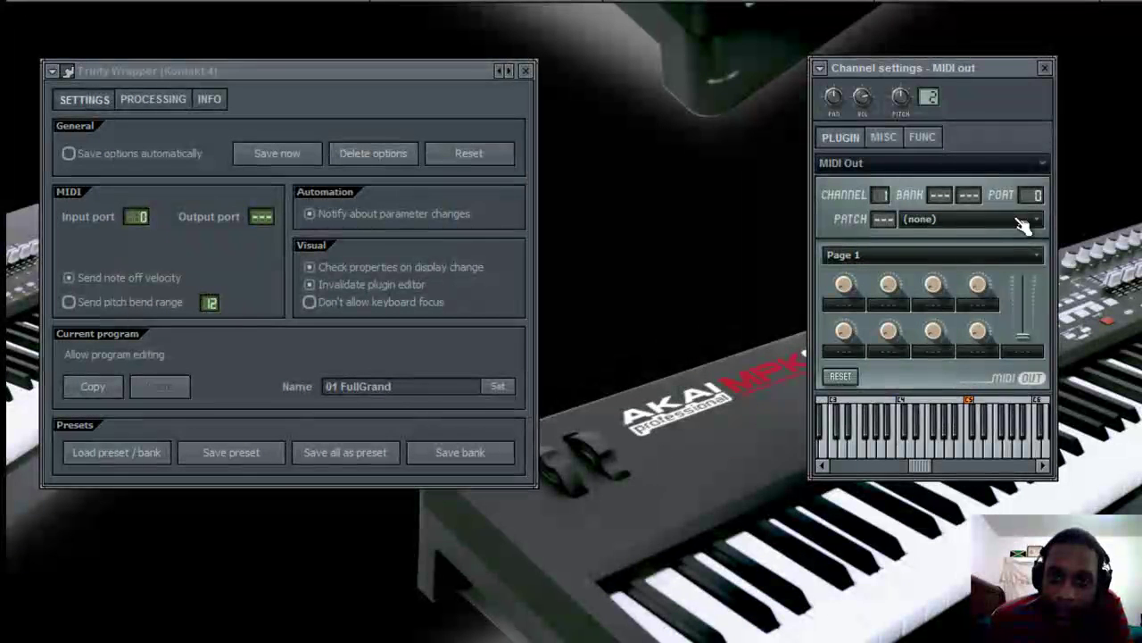
# Step: Try channel 2 on the MIDI out generator and return it to channel 1
pyautogui.scroll(1, 1037, 198)
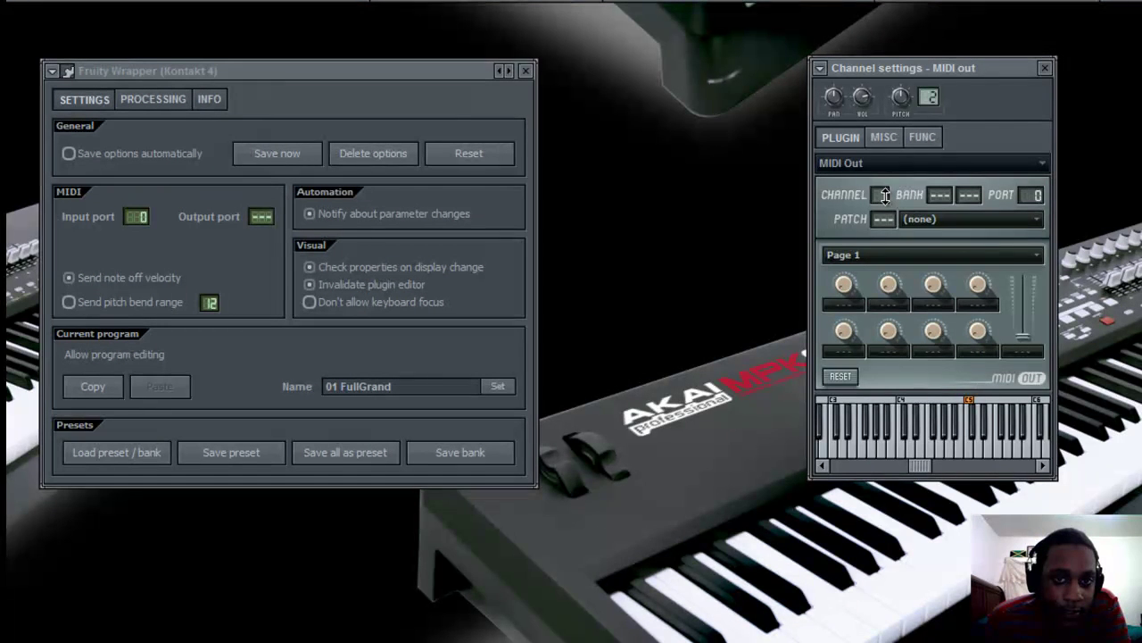
pyautogui.scroll(1, 884, 196)
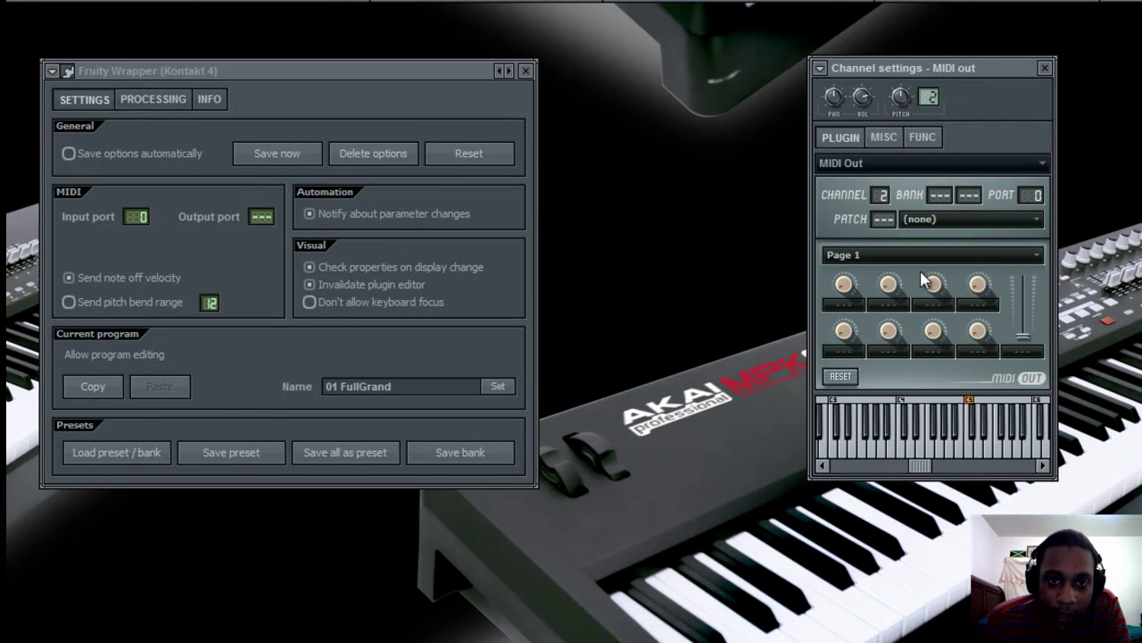
pyautogui.moveTo(884, 195); pyautogui.dragTo(879, 181)
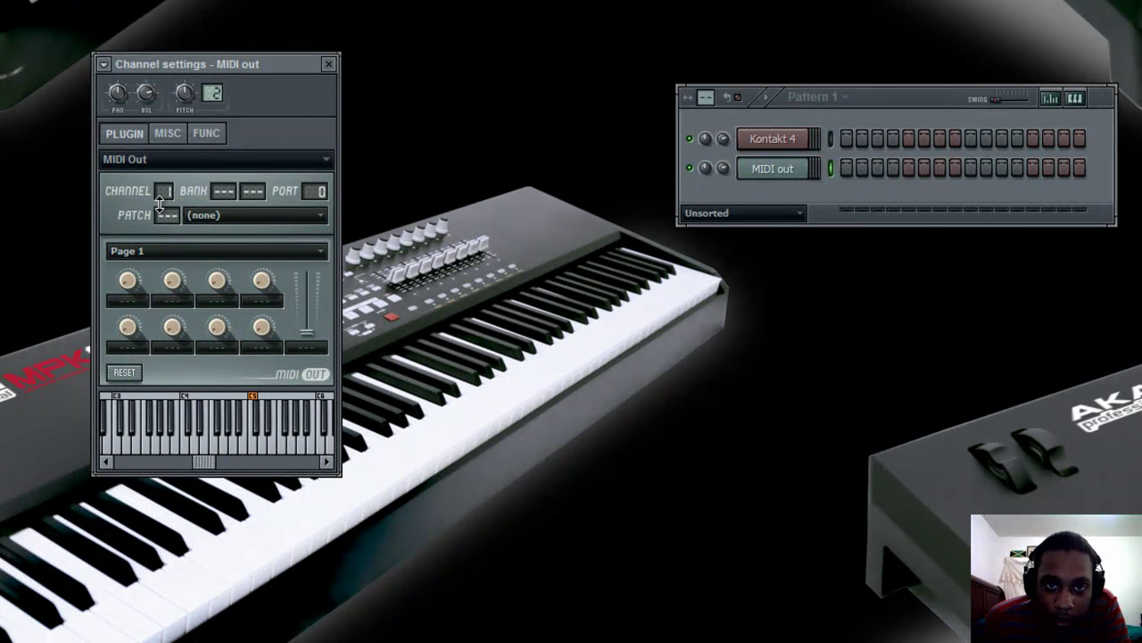
# Step: Clone the MIDI out channel twice to make MIDI out #2 and MIDI out #3
pyautogui.rightClick(779, 174)
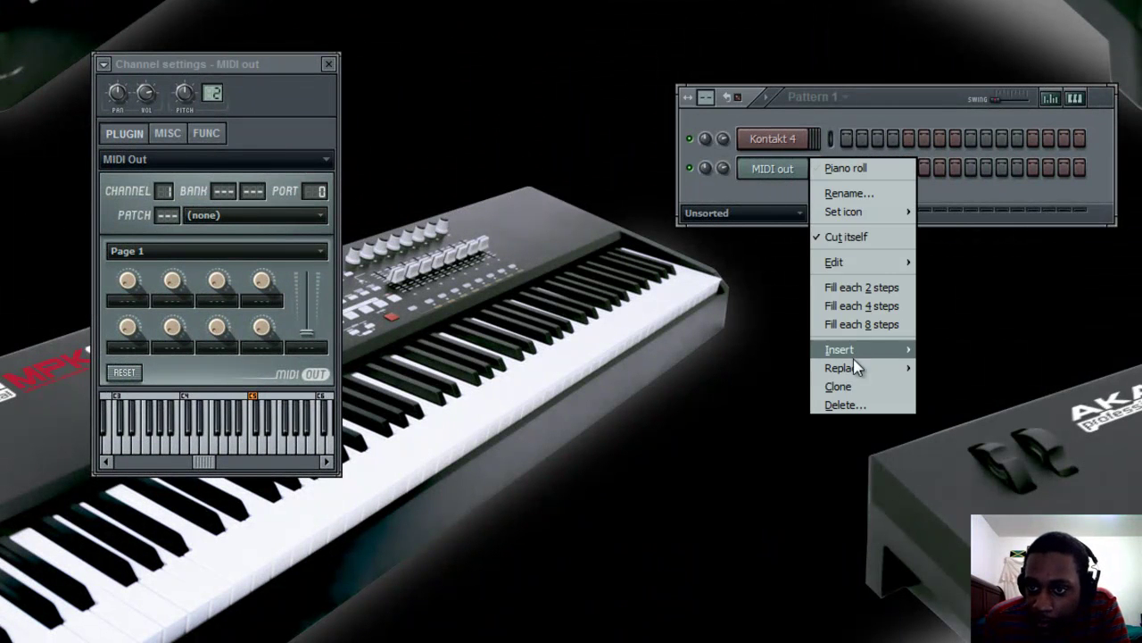
pyautogui.moveTo(852, 350)
pyautogui.click(937, 525)
pyautogui.rightClick(773, 198)
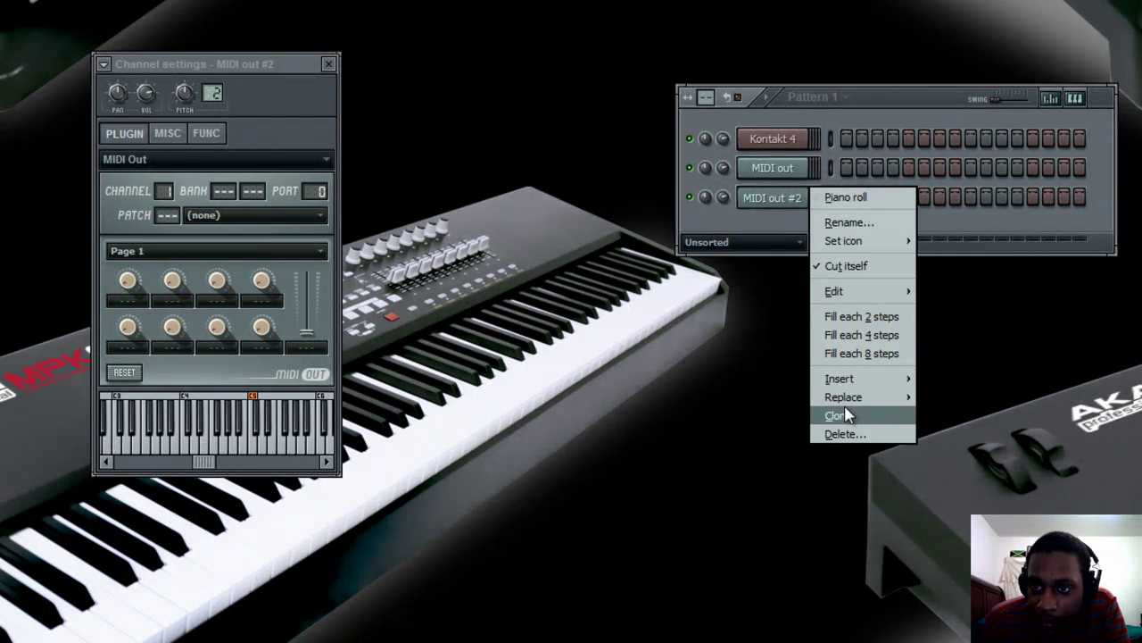
pyautogui.click(843, 415)
# Step: Give MIDI out #2 its own MIDI channel number and set MIDI out #3 to channel 3
pyautogui.click(772, 198)
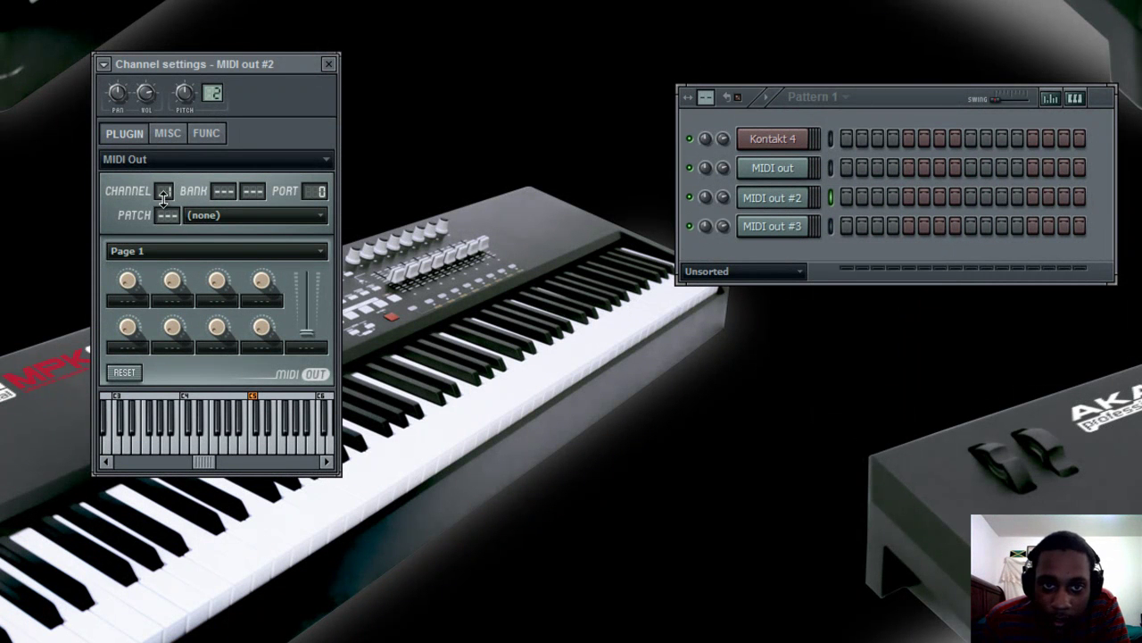
pyautogui.moveTo(163, 191); pyautogui.dragTo(168, 173)
pyautogui.click(772, 227)
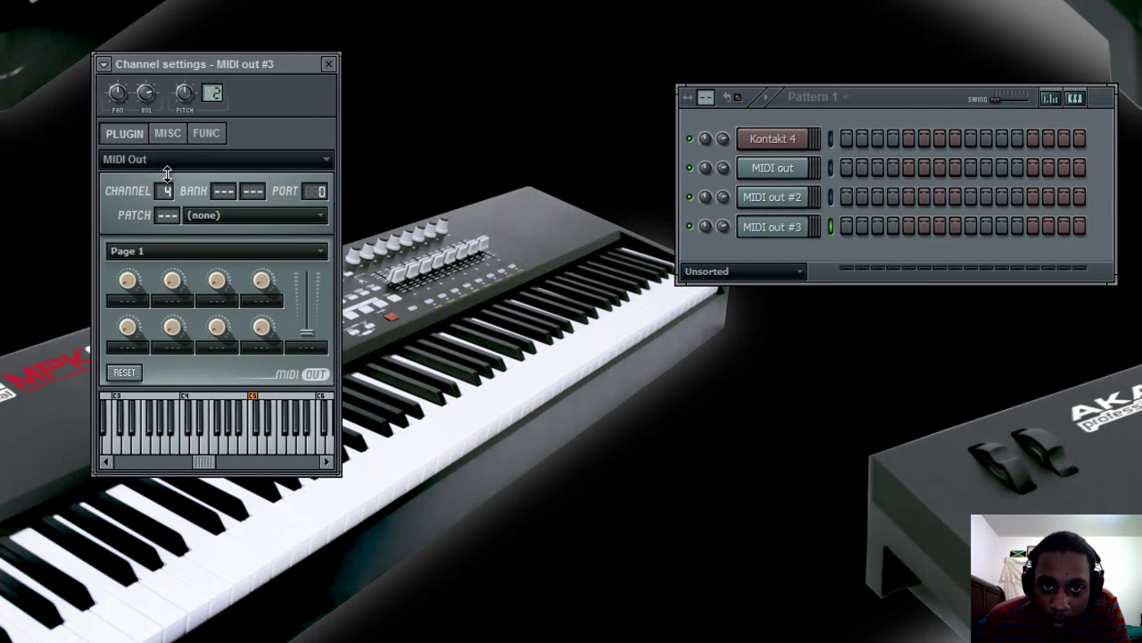
# Step: Check the MIDI channel number and port of MIDI out, MIDI out #2 and MIDI out #3
pyautogui.click(763, 170)
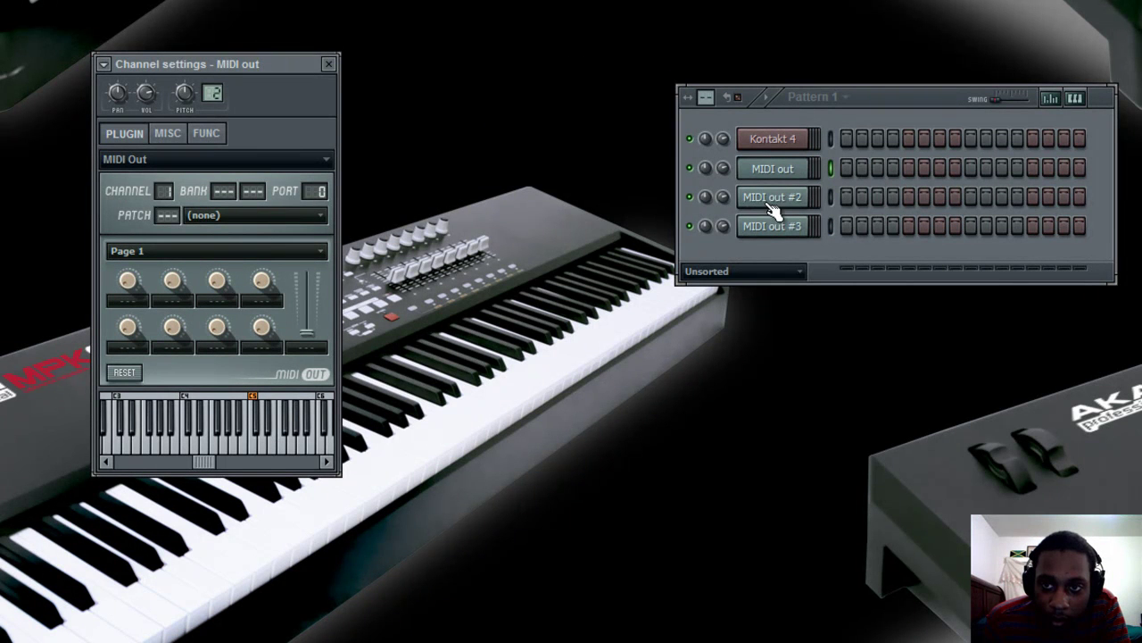
pyautogui.click(767, 204)
pyautogui.click(785, 230)
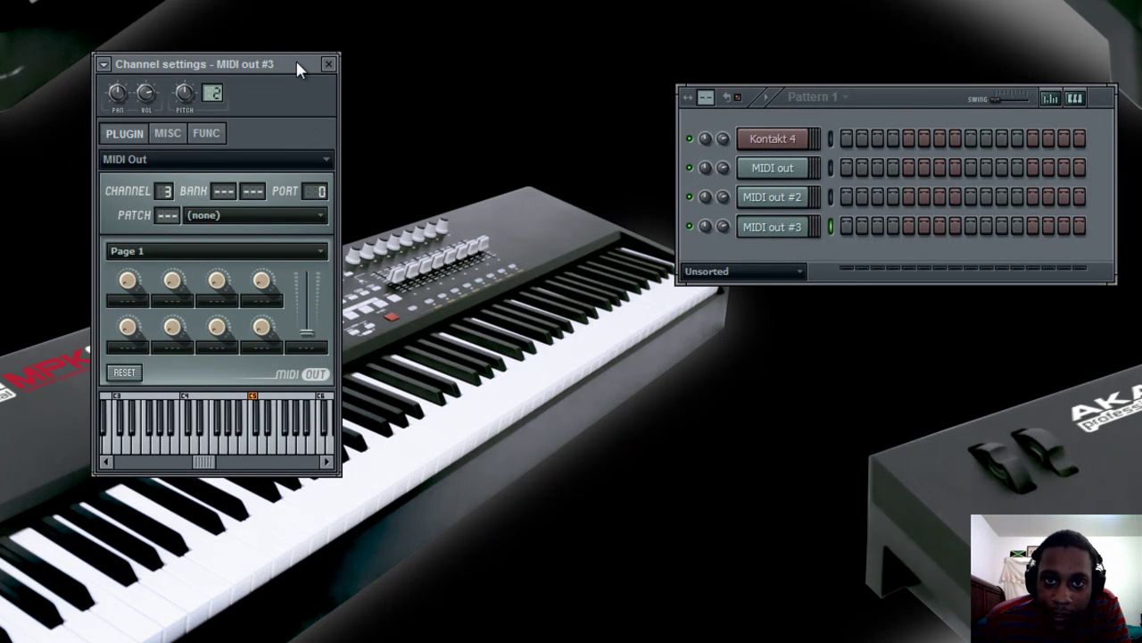
pyautogui.moveTo(299, 70); pyautogui.dragTo(386, 157)
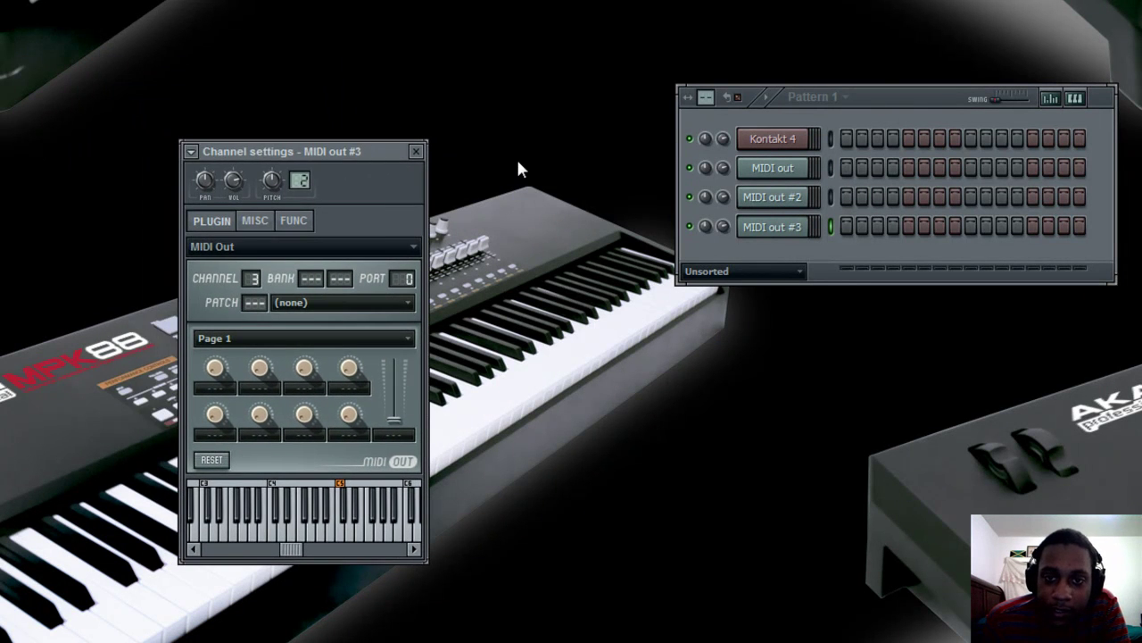
# Step: Try assigning Kontakt 4 to mixer track 1 with the mixer shown, and clear that assignment
pyautogui.click(778, 142)
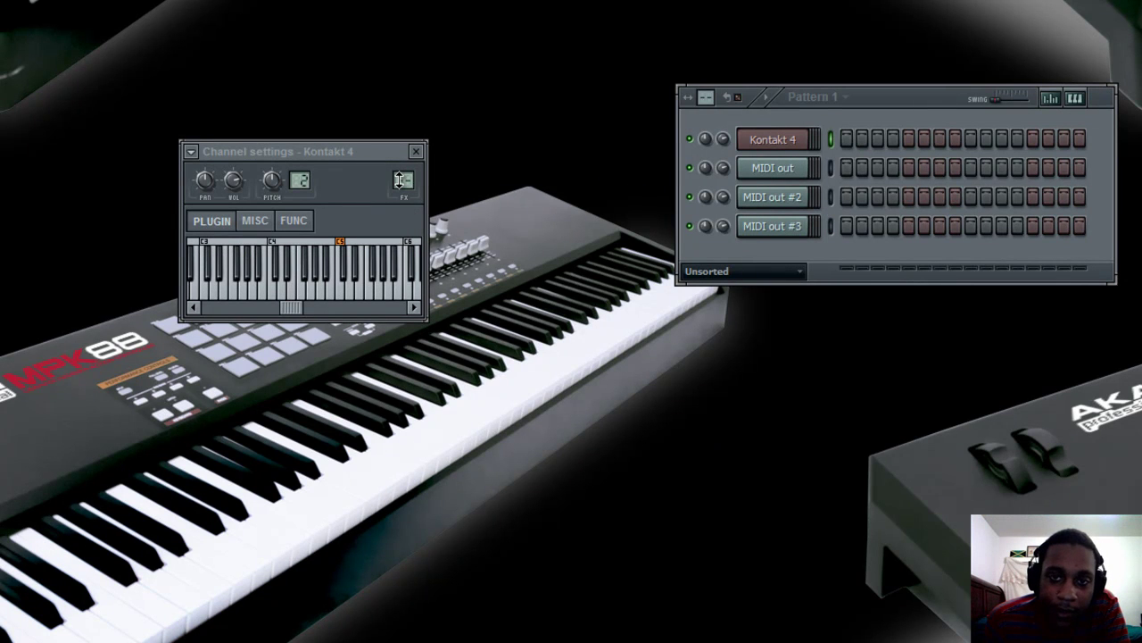
pyautogui.moveTo(400, 181); pyautogui.dragTo(400, 166)
pyautogui.press('F9')
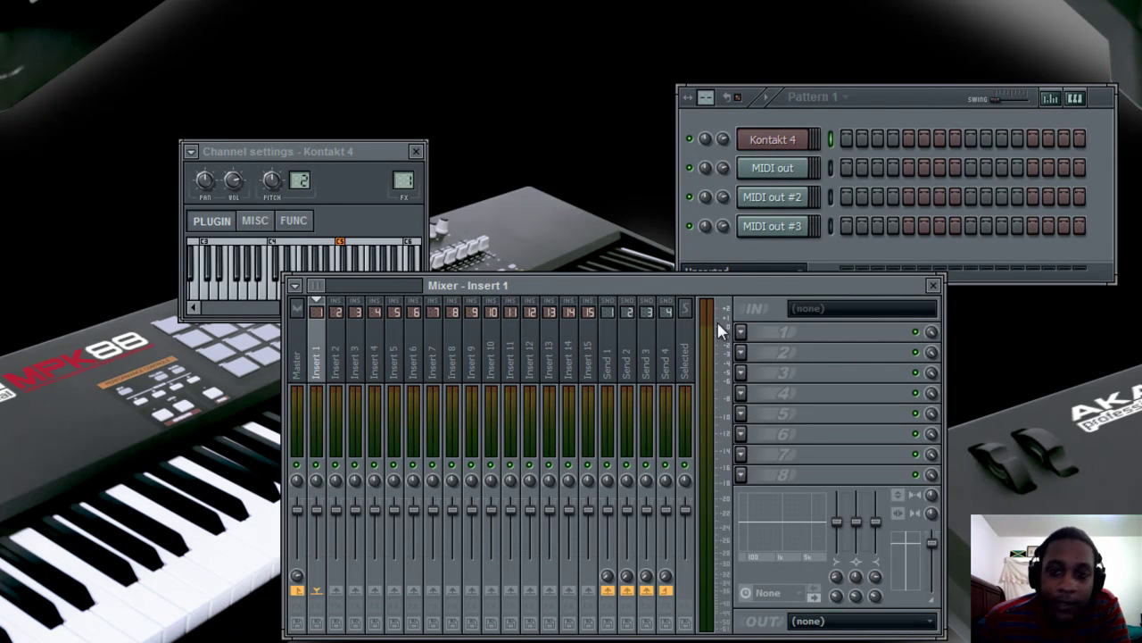
pyautogui.moveTo(404, 181); pyautogui.dragTo(402, 192)
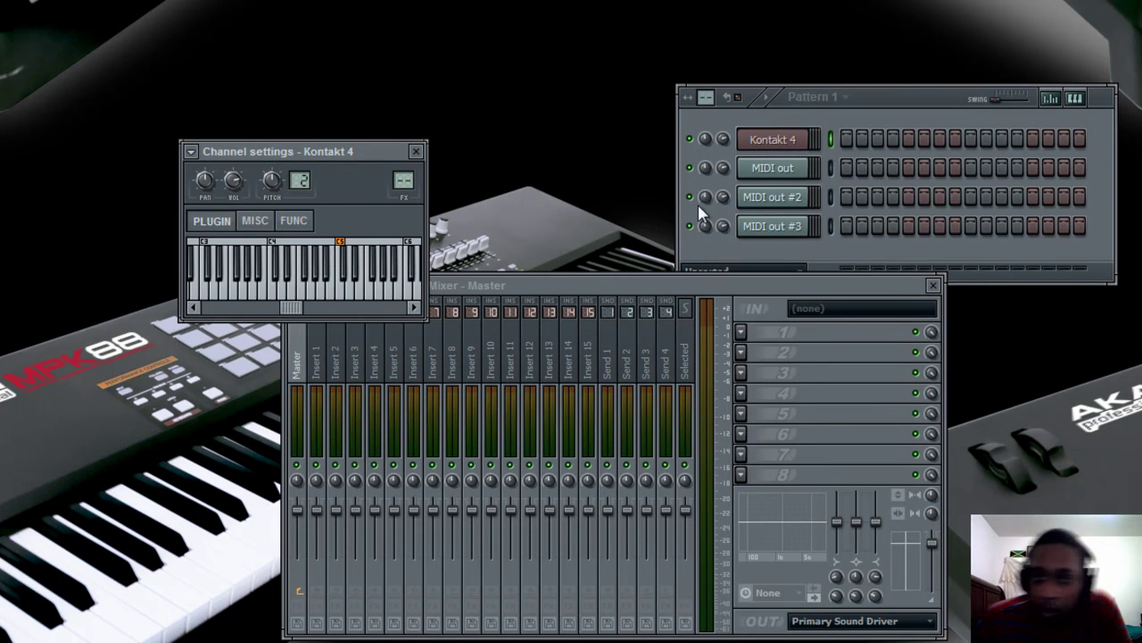
# Step: Compare the channel settings of MIDI out and Kontakt 4 for a mixer FX assignment
pyautogui.click(773, 169)
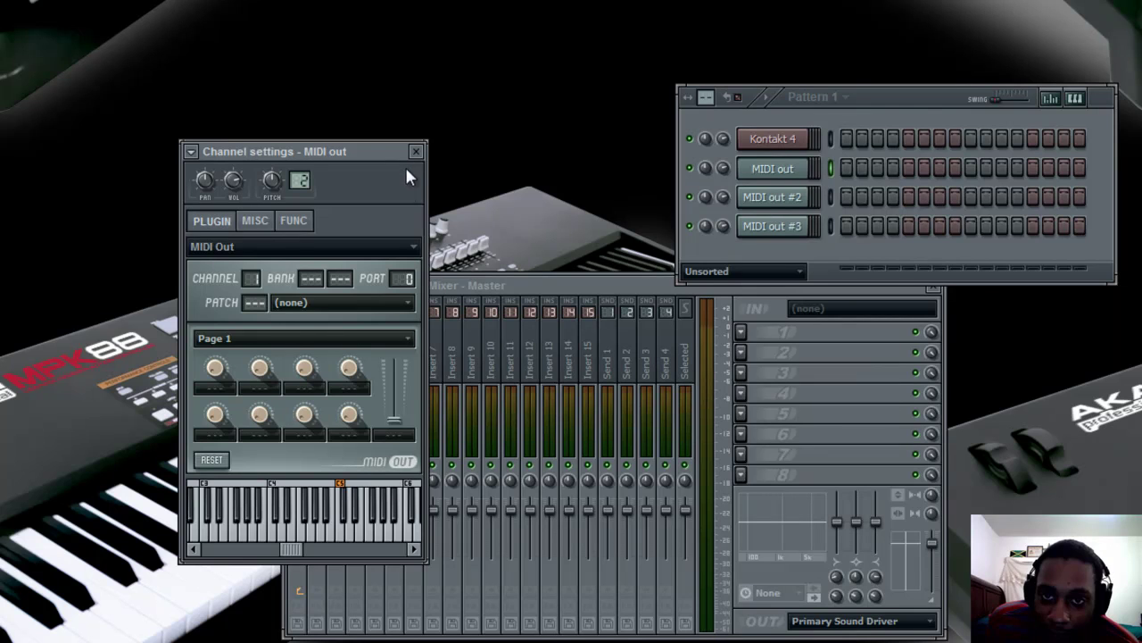
pyautogui.click(773, 139)
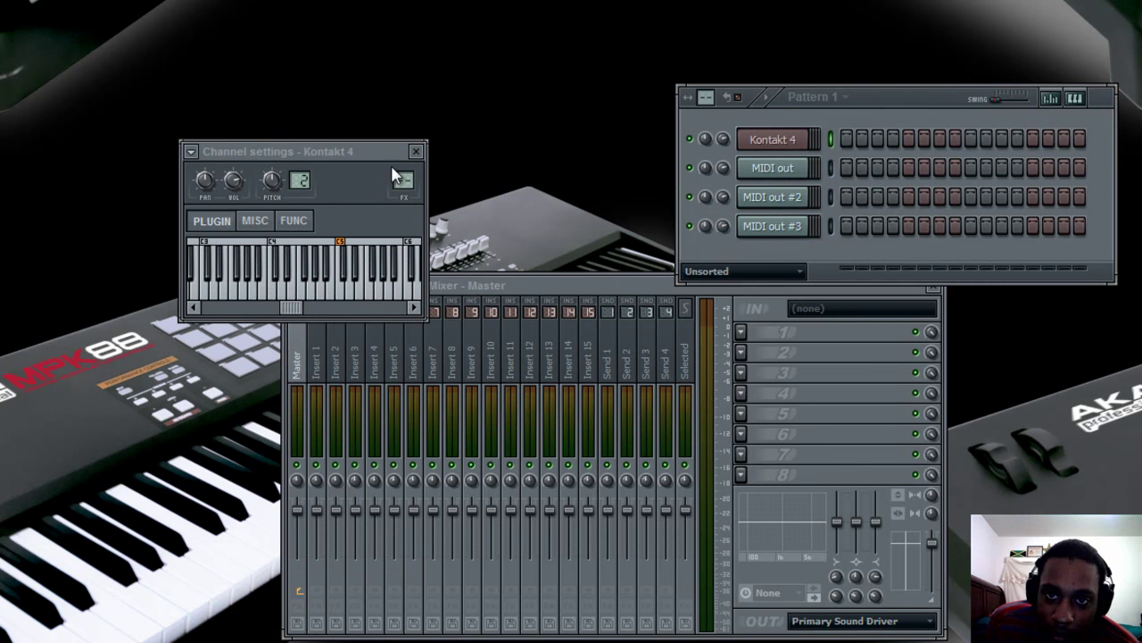
pyautogui.click(766, 177)
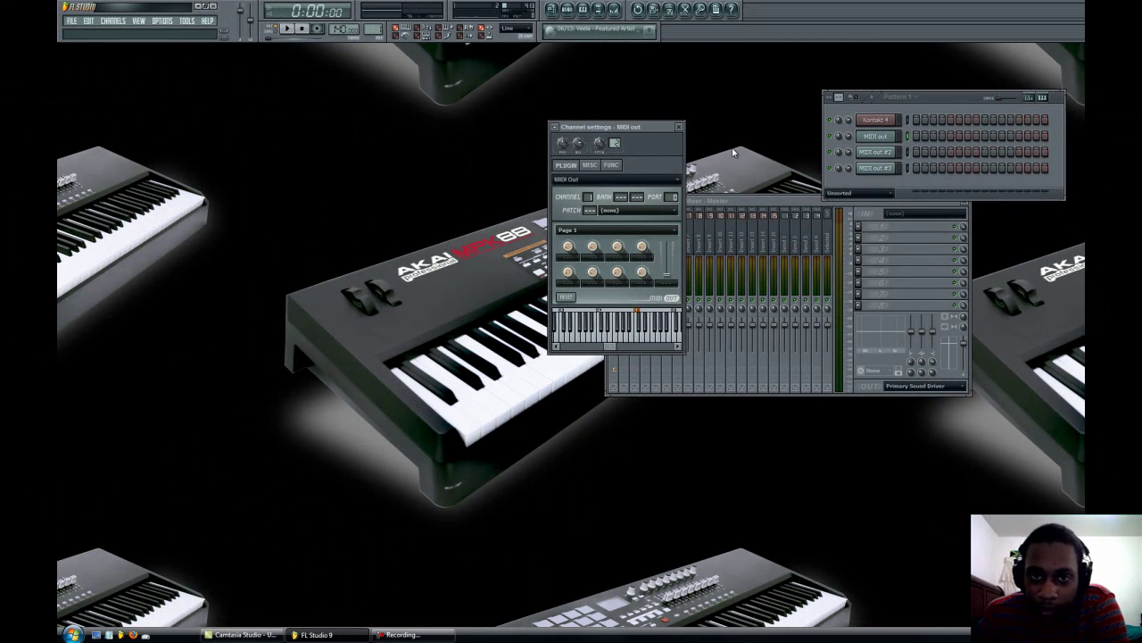
# Step: Reopen the Kontakt 4 interface and display its Outputs section below the instrument rack
pyautogui.click(879, 121)
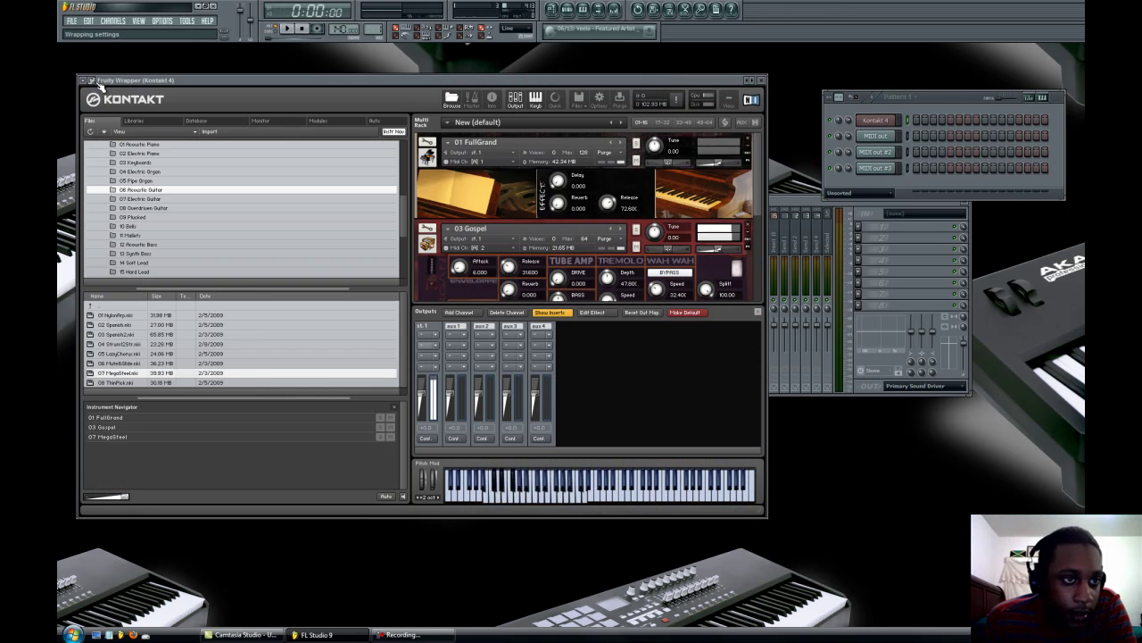
pyautogui.click(100, 92)
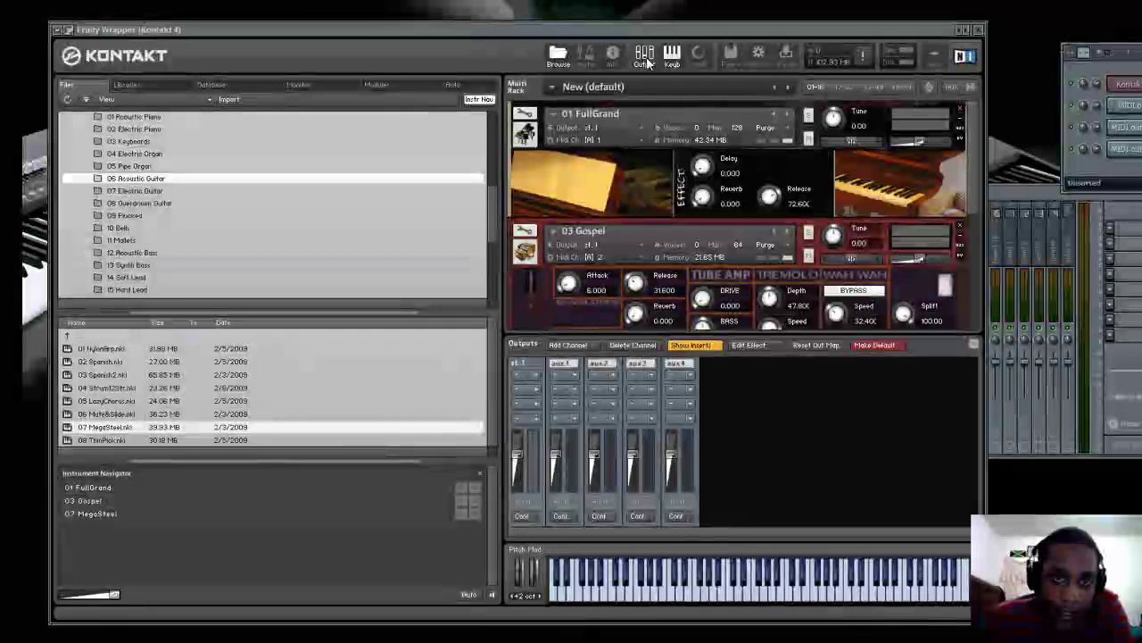
pyautogui.click(645, 56)
pyautogui.click(644, 55)
pyautogui.click(645, 56)
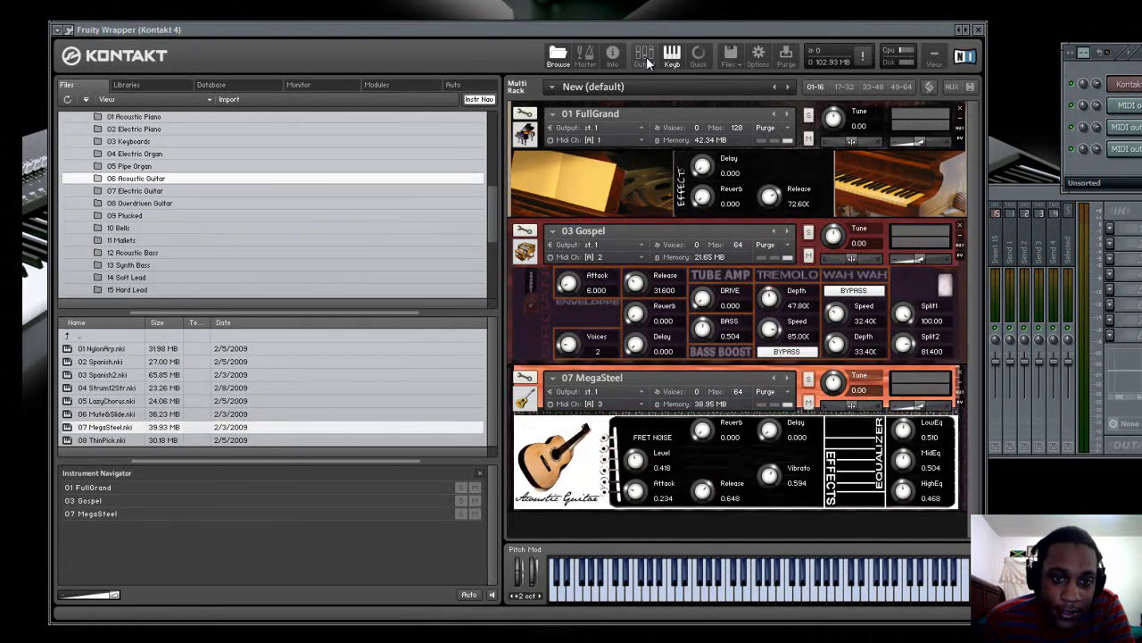
pyautogui.click(645, 56)
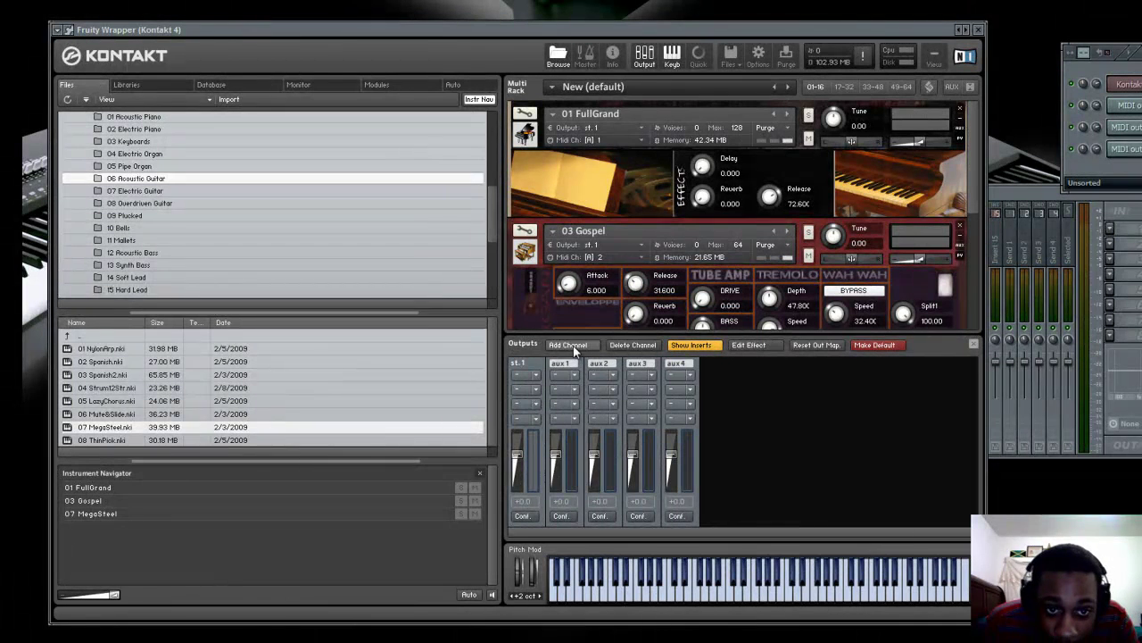
# Step: Add a new output channel in Kontakt's Outputs section and name it chorus
pyautogui.click(571, 345)
pyautogui.doubleClick(566, 364)
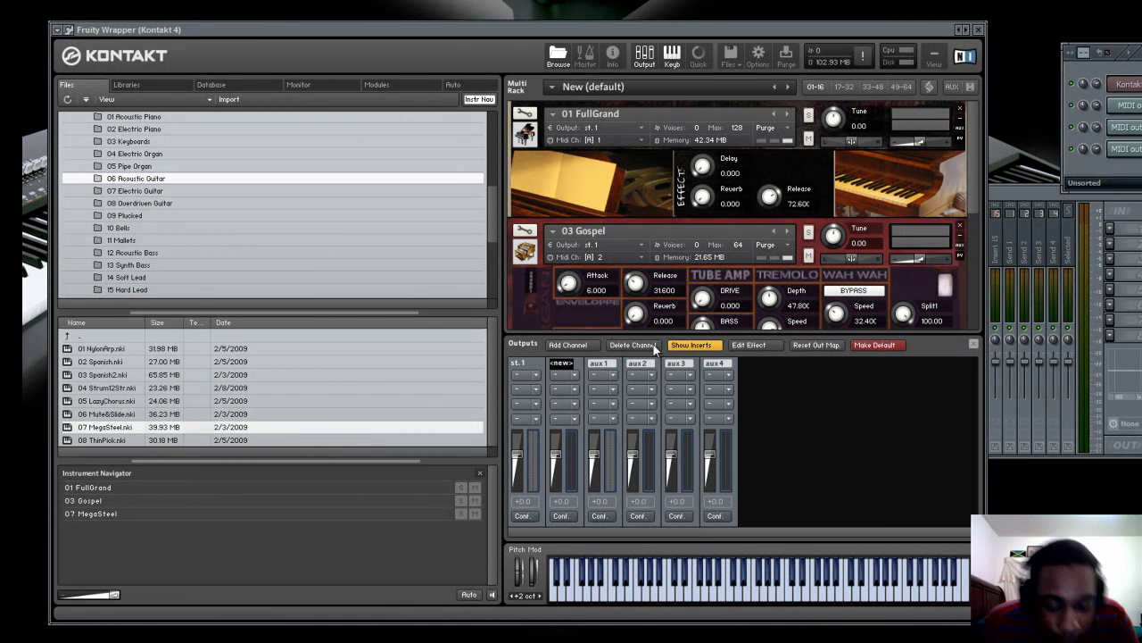
pyautogui.write('chorus')
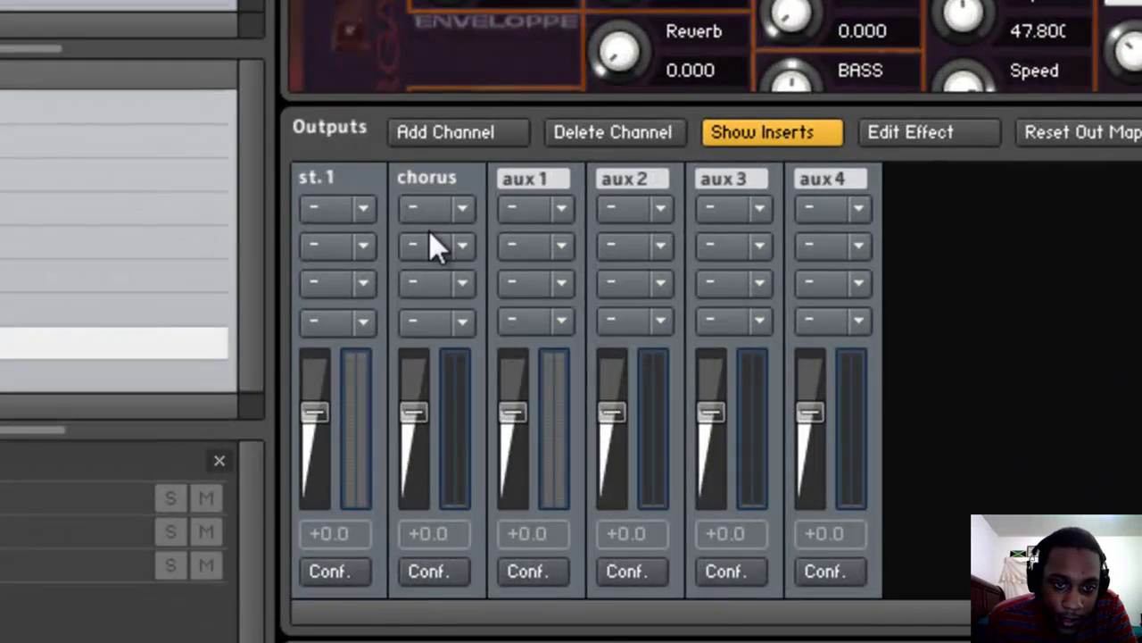
pyautogui.press('Return')
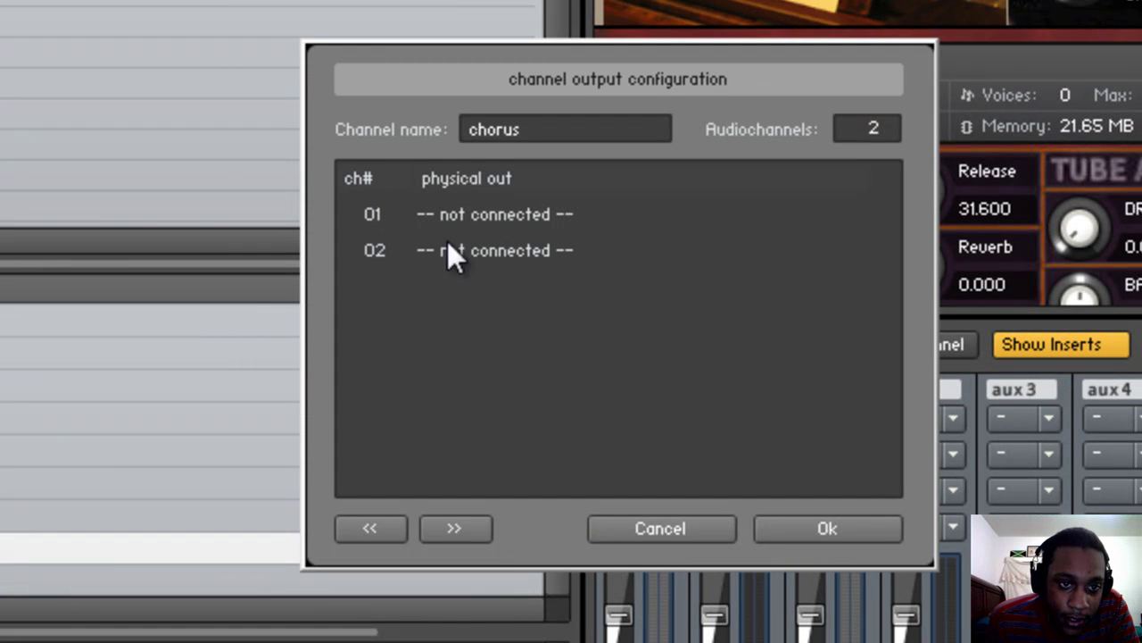
# Step: Connect the chorus channel's audio channels 01 and 02 to Kt. aux 1 [1] and Kt. aux 1 [2]
pyautogui.click(502, 221)
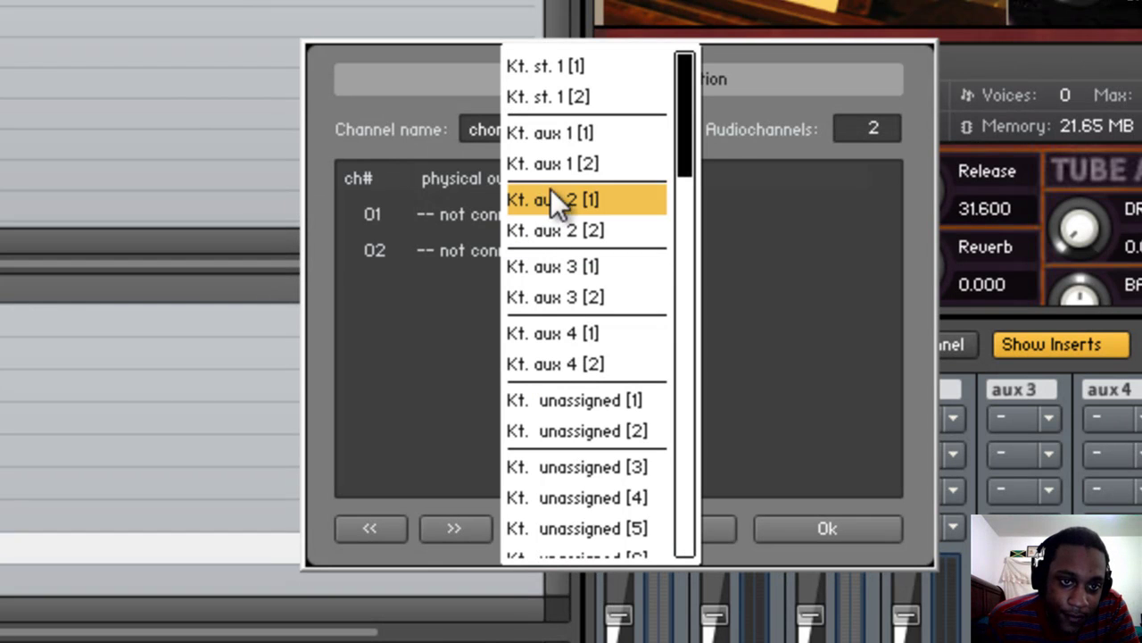
pyautogui.click(585, 137)
pyautogui.click(471, 248)
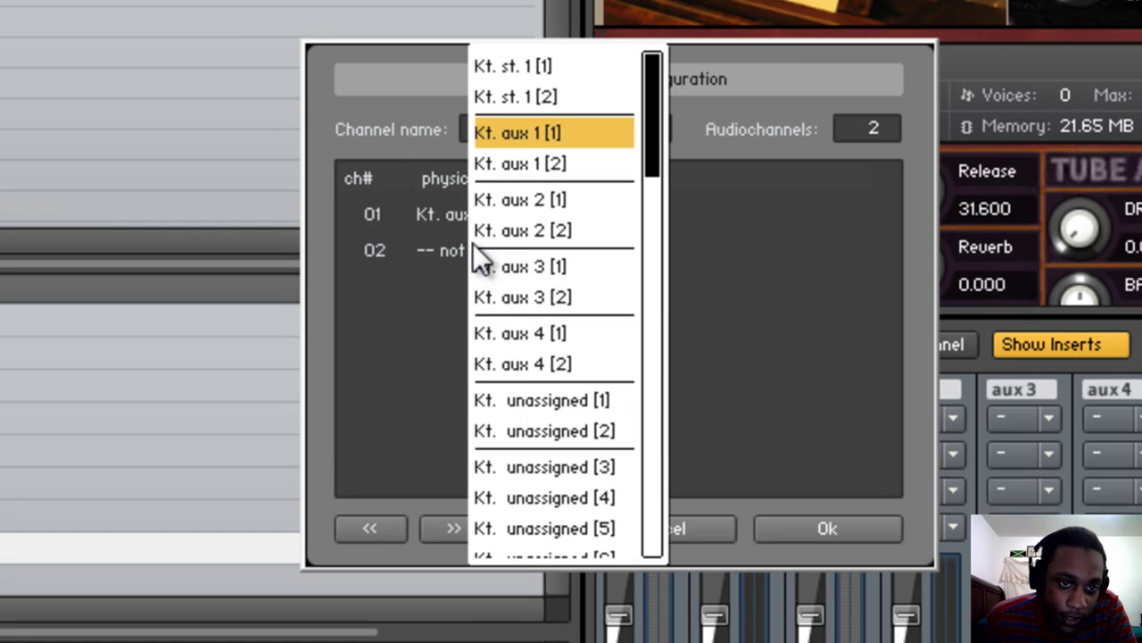
pyautogui.click(554, 164)
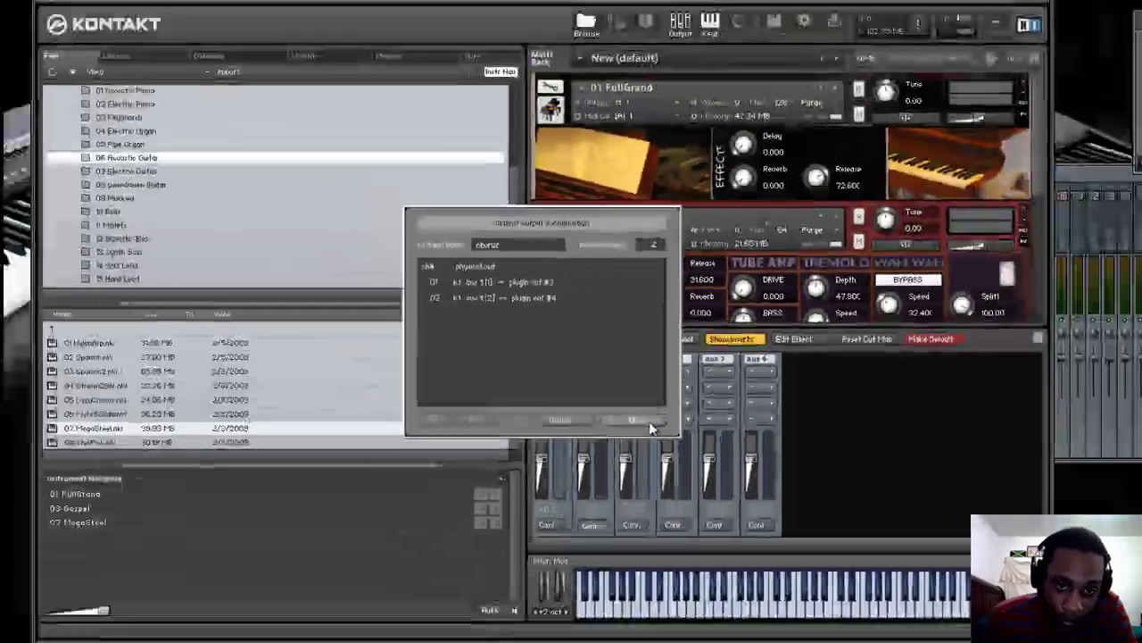
pyautogui.click(879, 530)
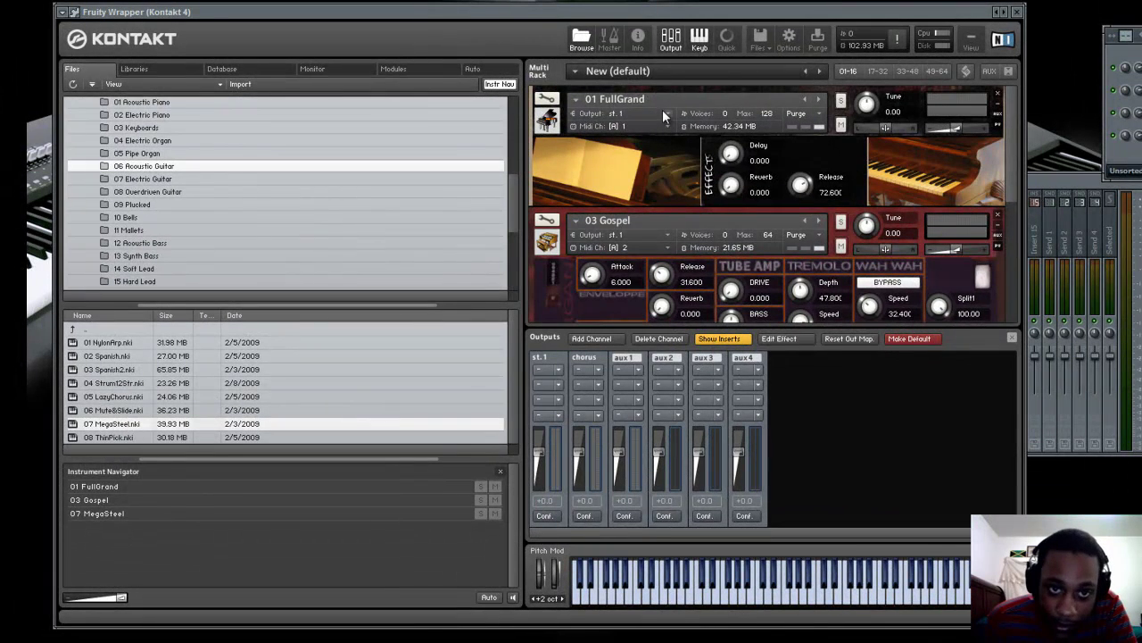
# Step: Route the output of the 01 FullGrand instrument to the chorus channel
pyautogui.scroll(-3, 1010, 159)
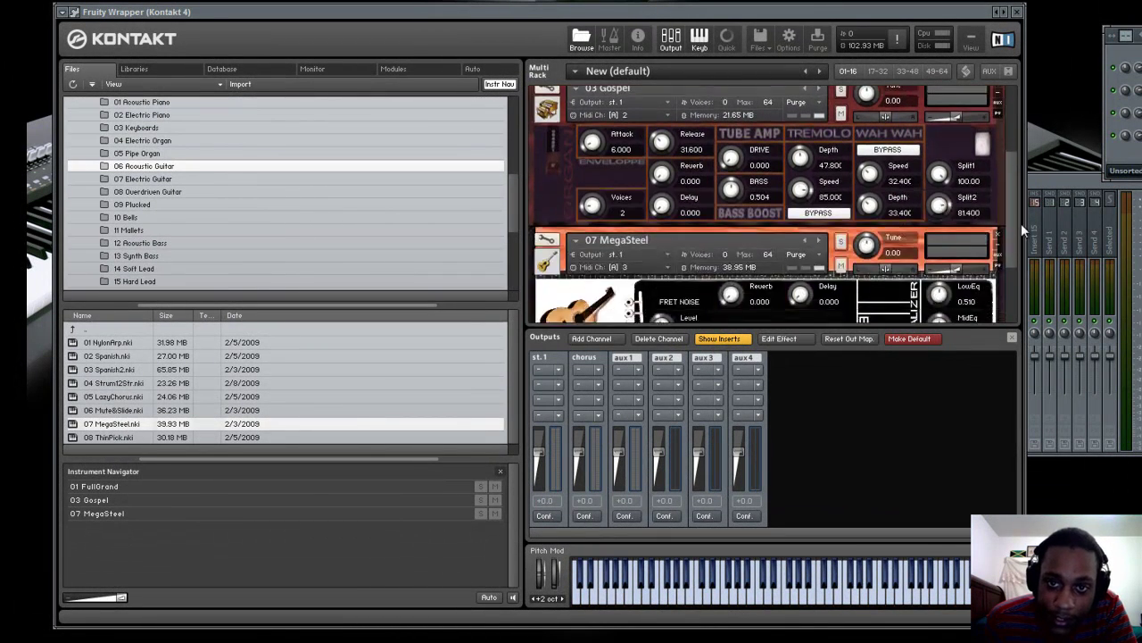
pyautogui.scroll(3, 1015, 179)
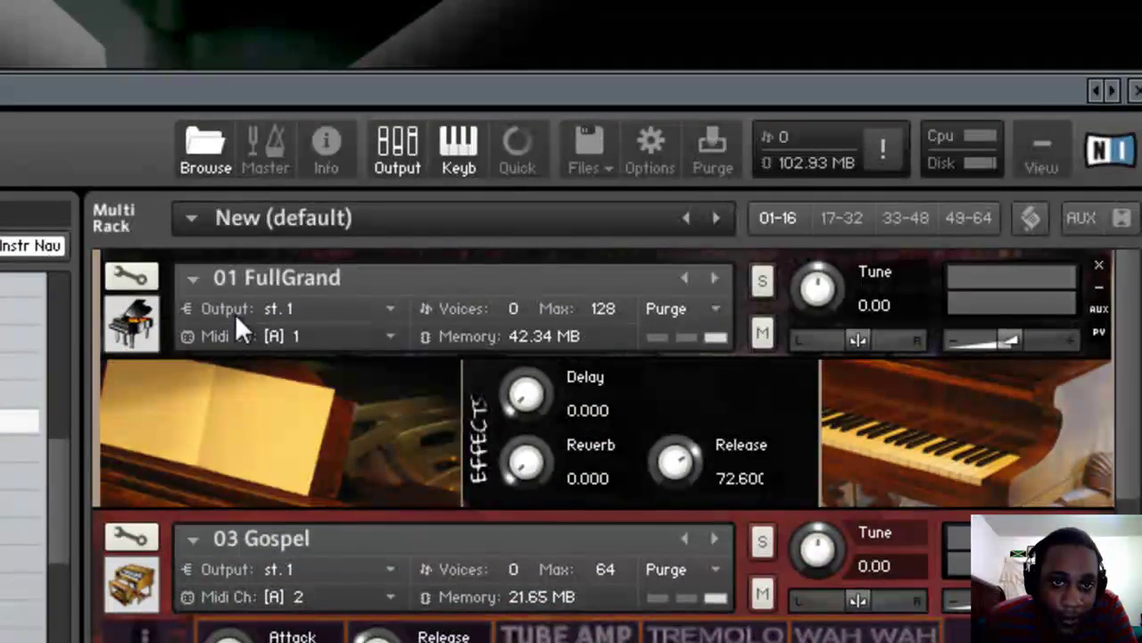
pyautogui.click(390, 307)
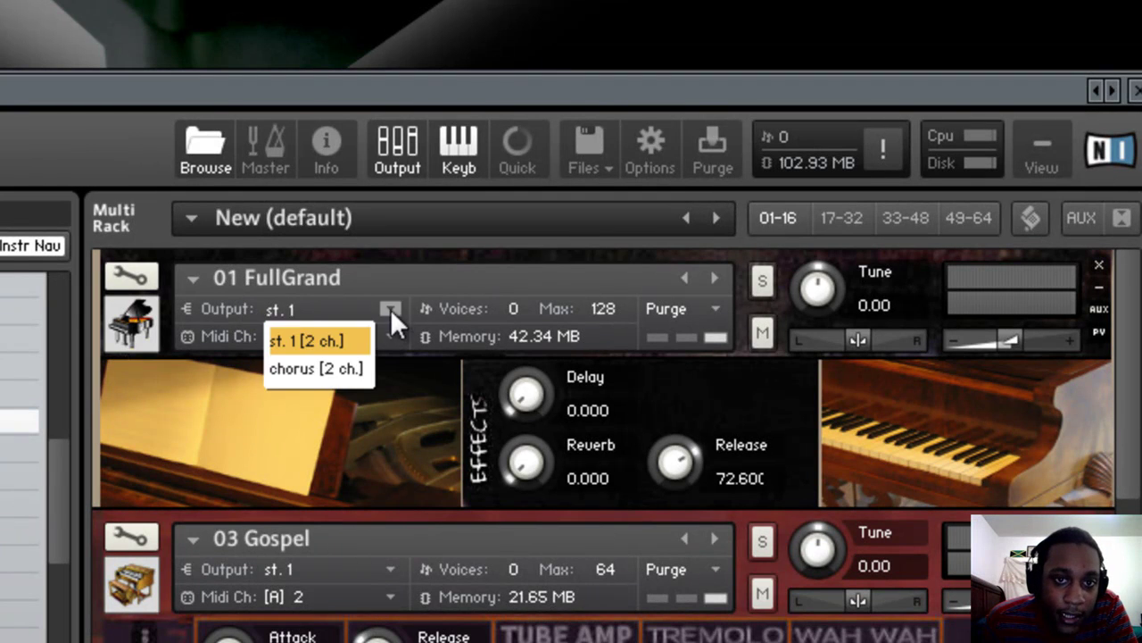
pyautogui.click(352, 364)
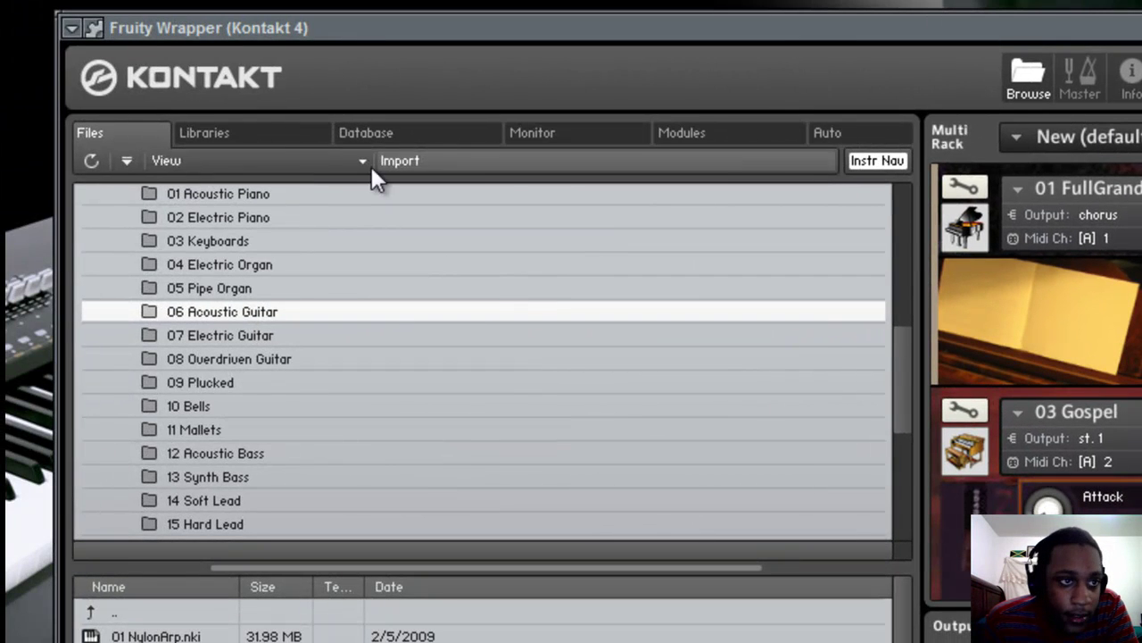
# Step: Map the Kt. aux 1 output to mixer track 1 in the wrapper's processing connections, with the mixer in view
pyautogui.click(96, 28)
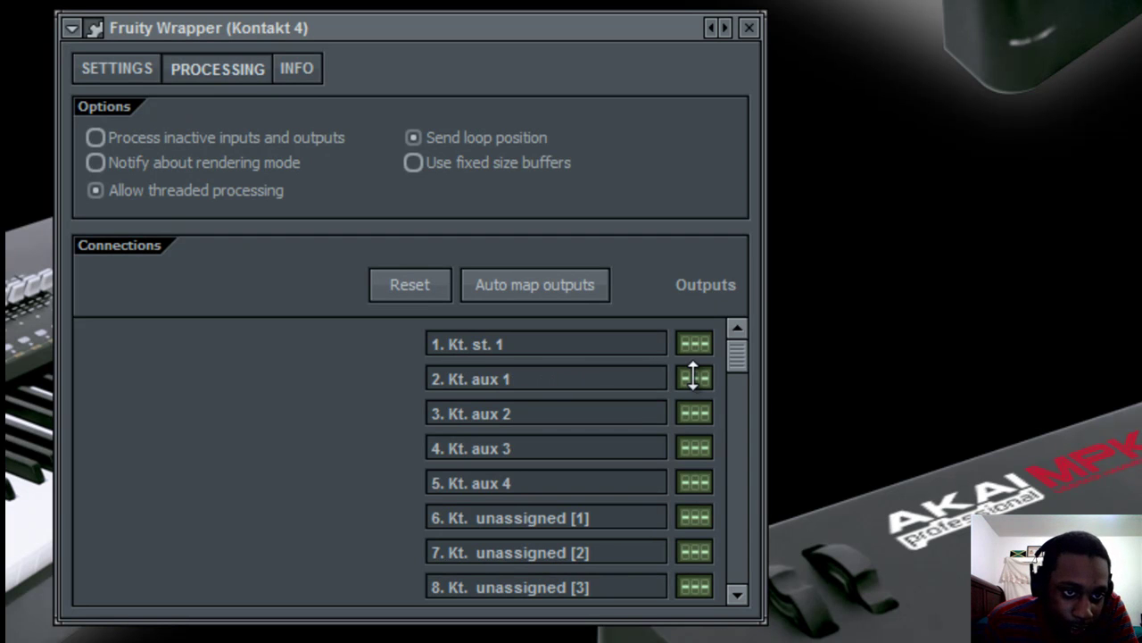
pyautogui.moveTo(694, 377); pyautogui.dragTo(693, 355)
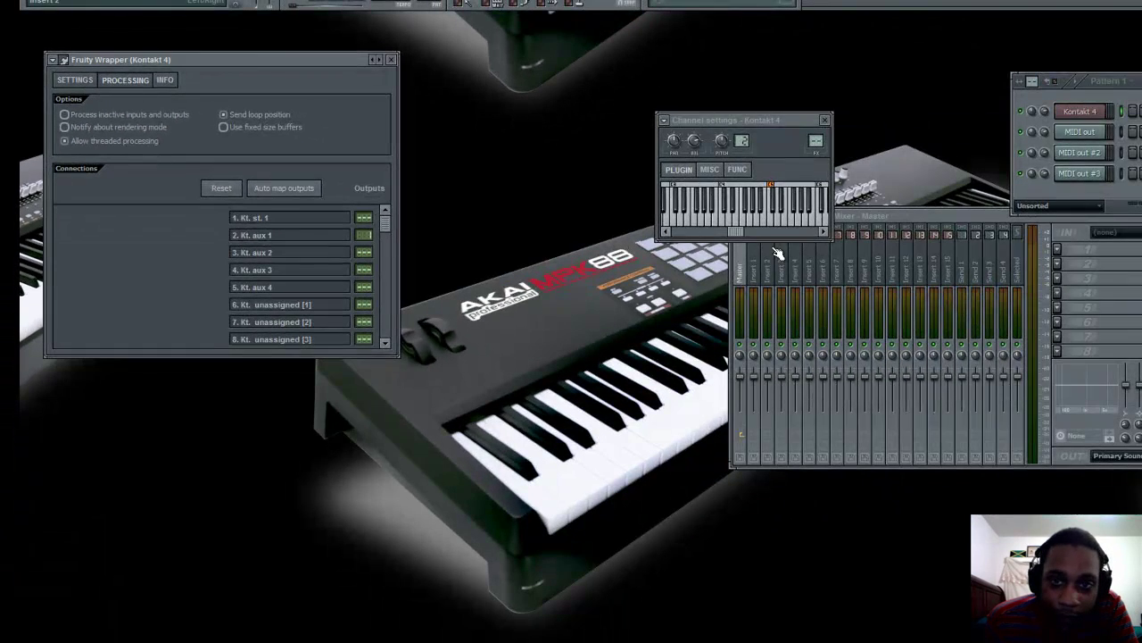
pyautogui.moveTo(923, 219); pyautogui.dragTo(792, 150)
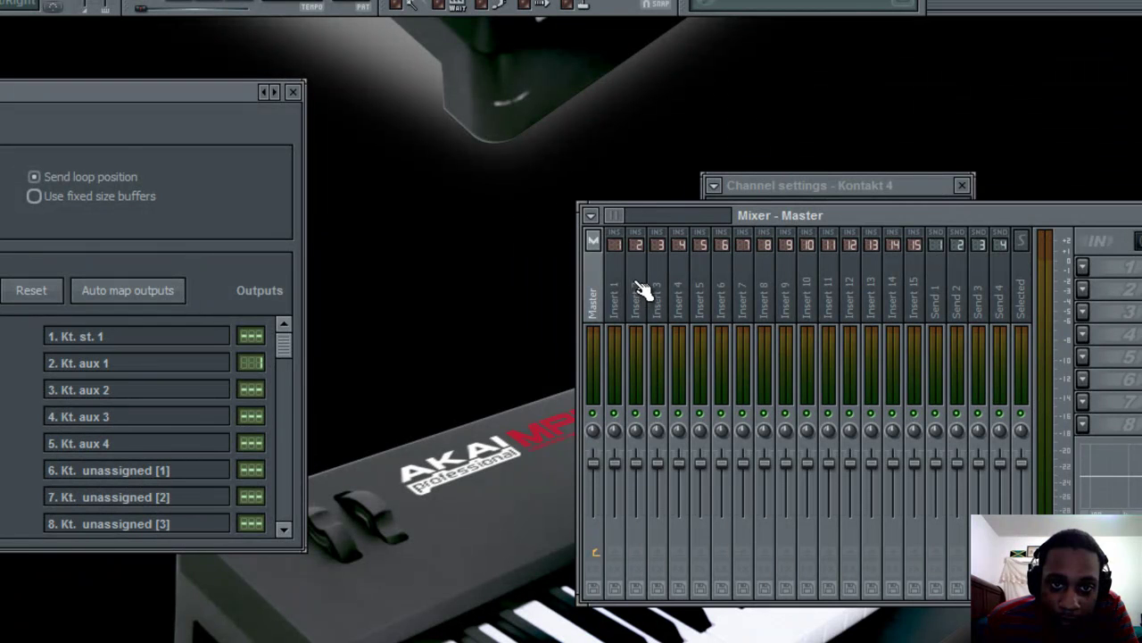
# Step: Play notes on MIDI out and check the mixer meters, selecting Insert 1, Insert 2 and Insert 3 in turn
pyautogui.click(620, 308)
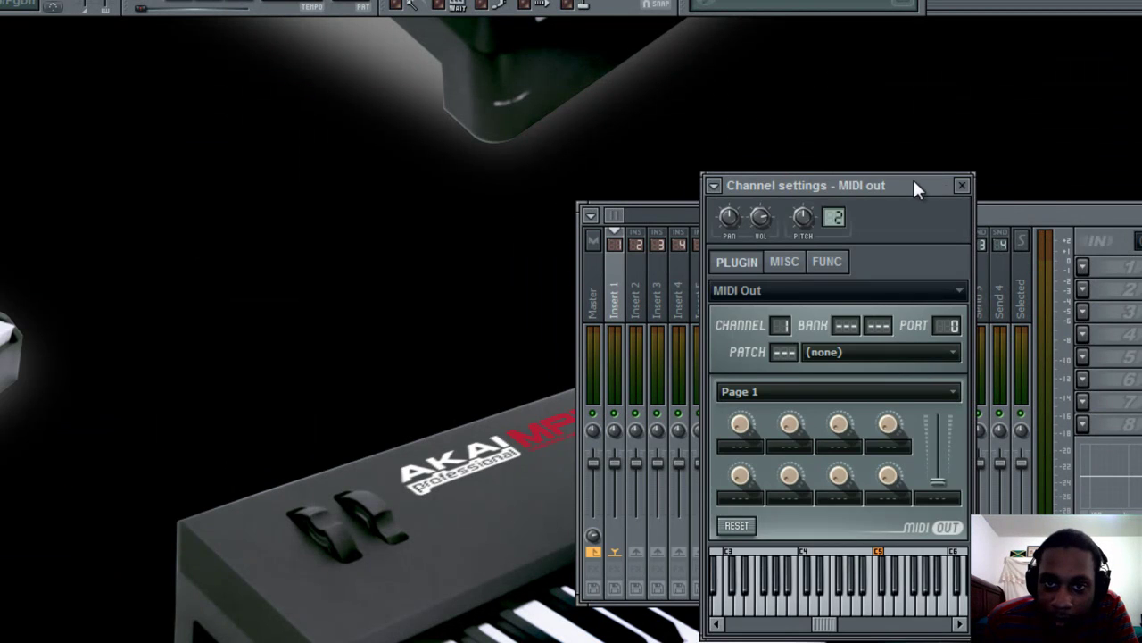
pyautogui.moveTo(913, 186); pyautogui.dragTo(448, 167)
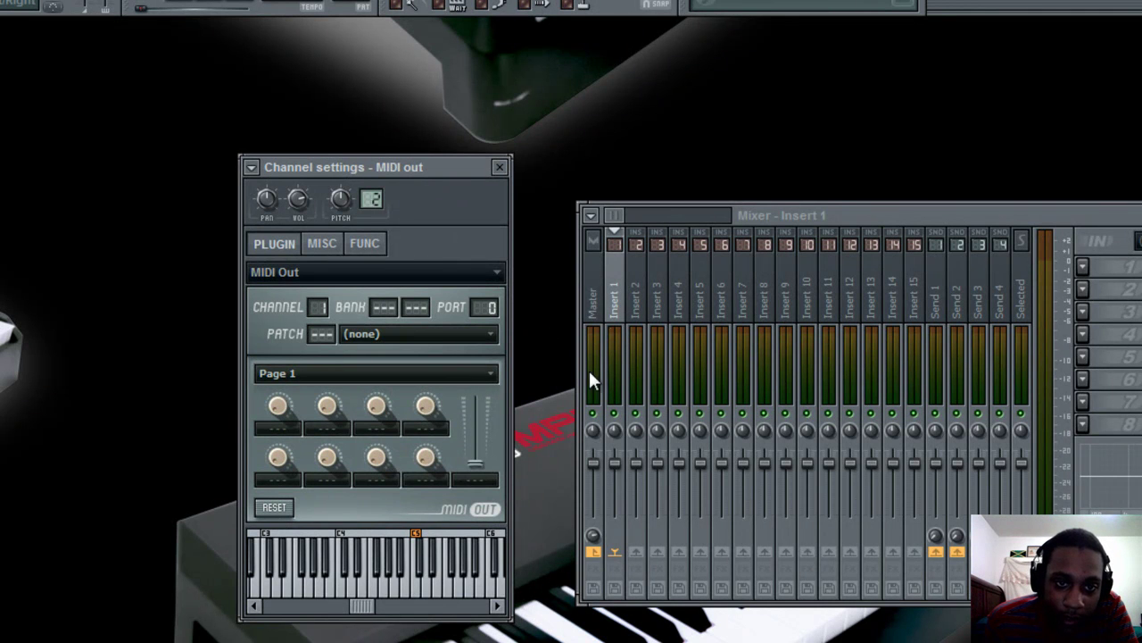
pyautogui.moveTo(412, 593)
pyautogui.mouseDown()
pyautogui.moveTo(344, 585)
pyautogui.moveTo(423, 579)
pyautogui.moveTo(382, 577)
pyautogui.mouseUp()
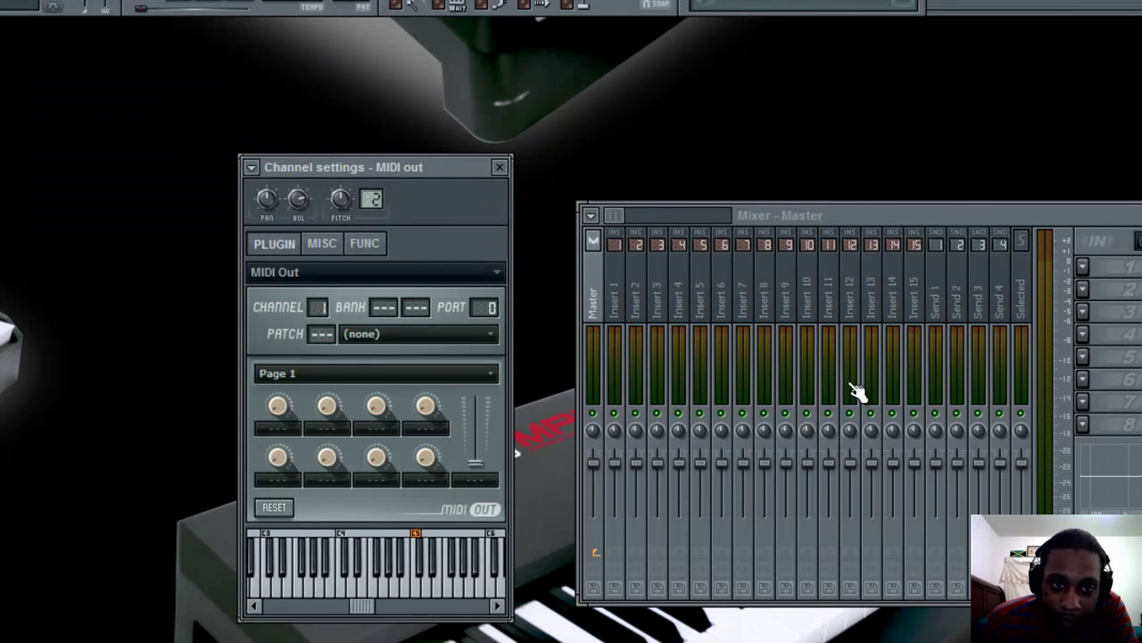
pyautogui.moveTo(374, 581); pyautogui.dragTo(347, 576)
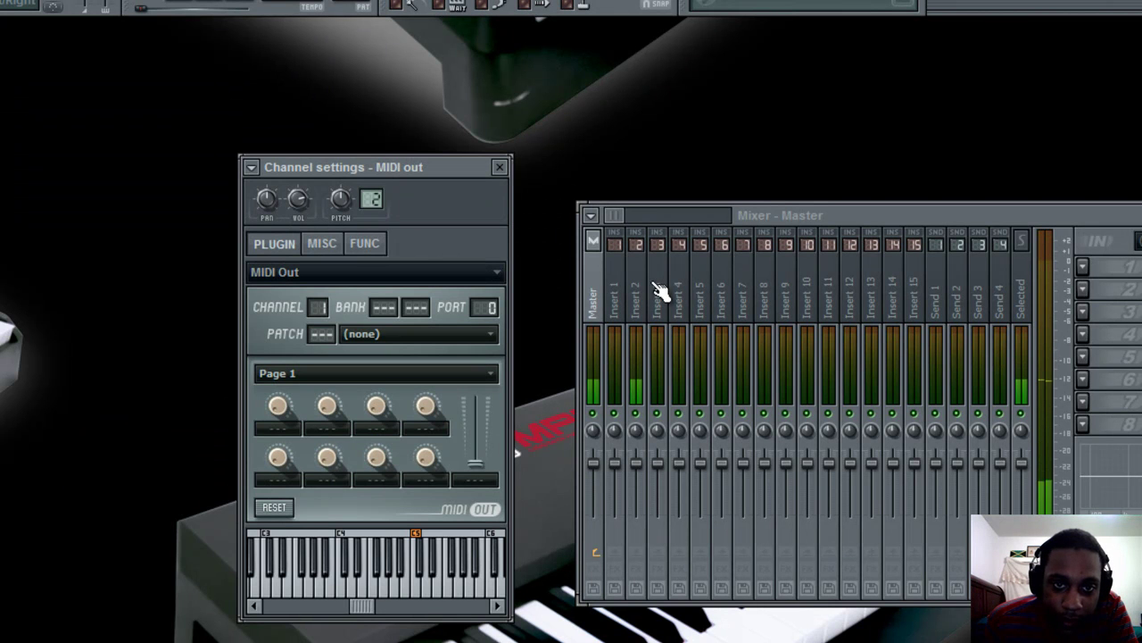
pyautogui.click(637, 299)
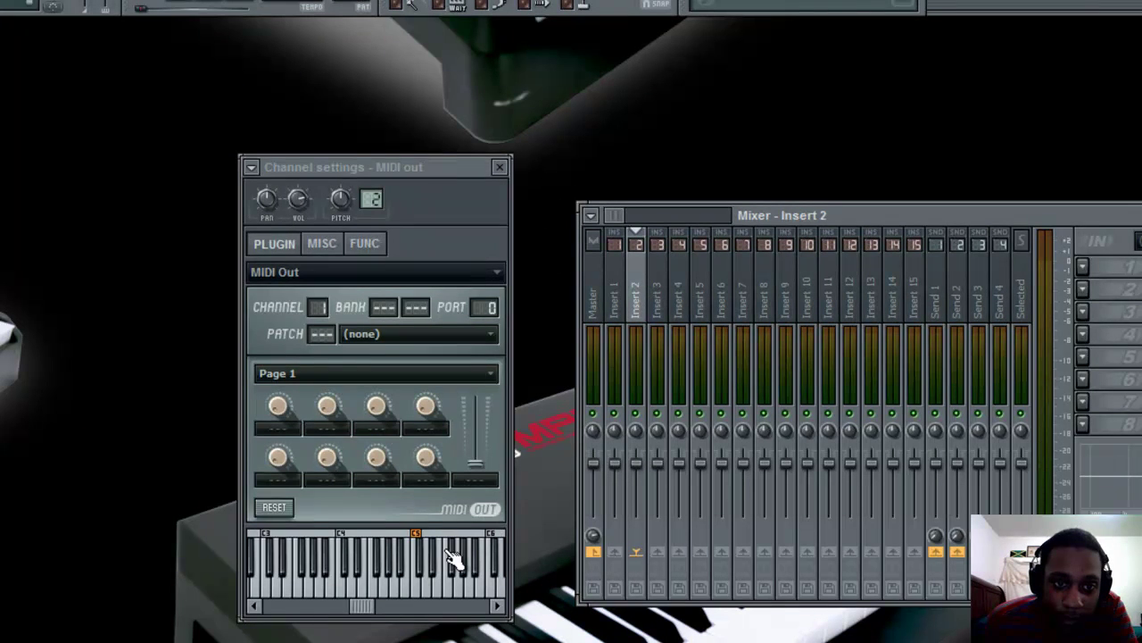
pyautogui.click(365, 596)
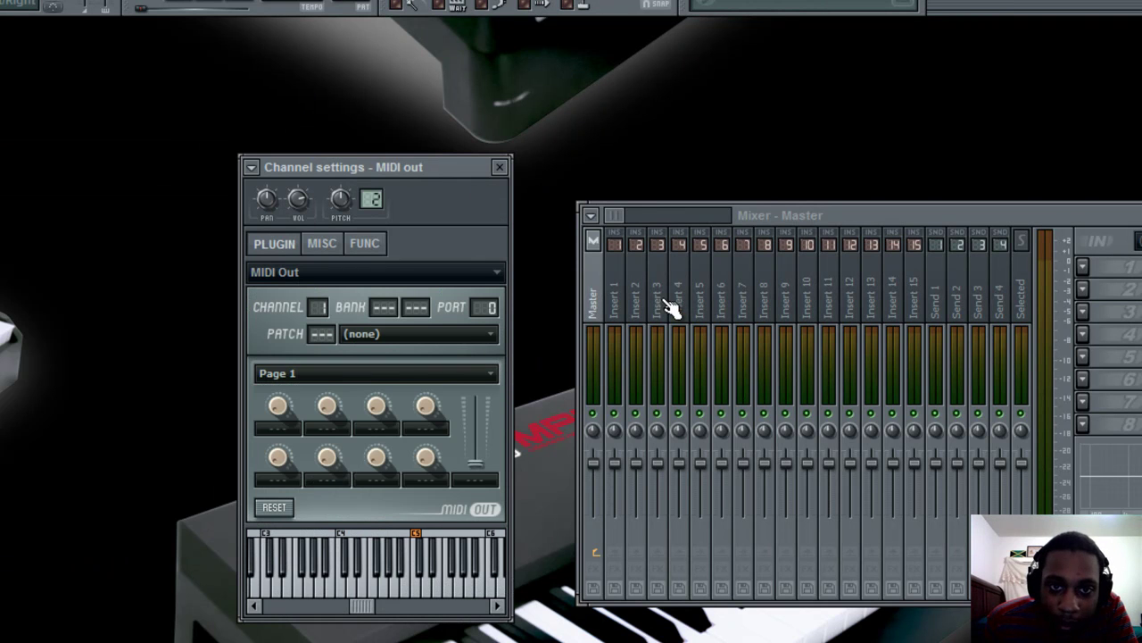
pyautogui.click(665, 304)
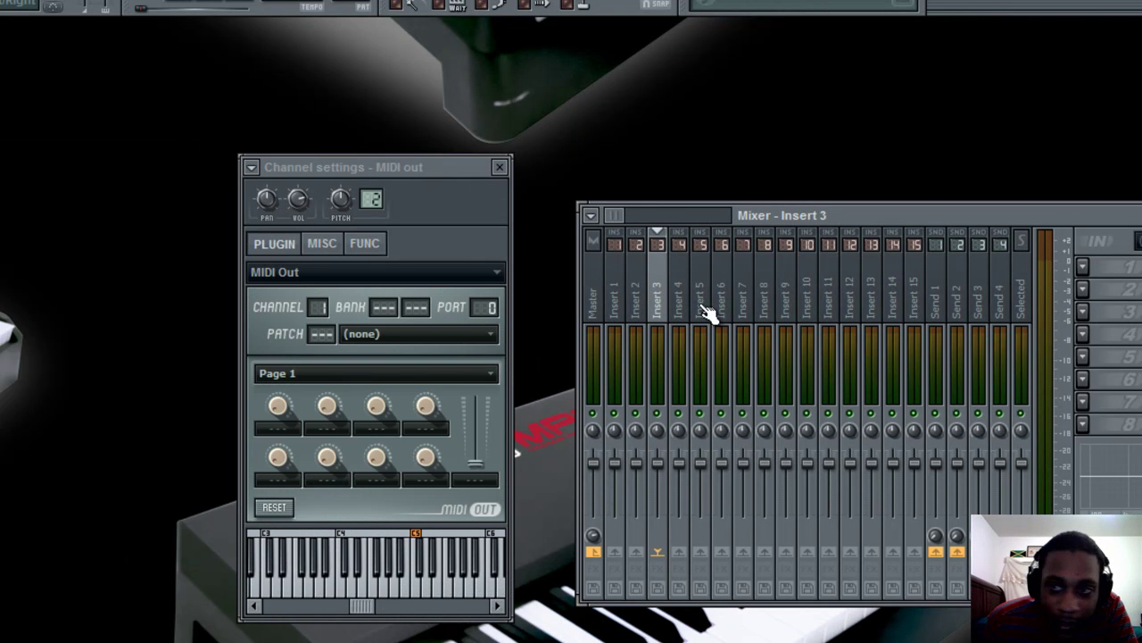
pyautogui.click(379, 592)
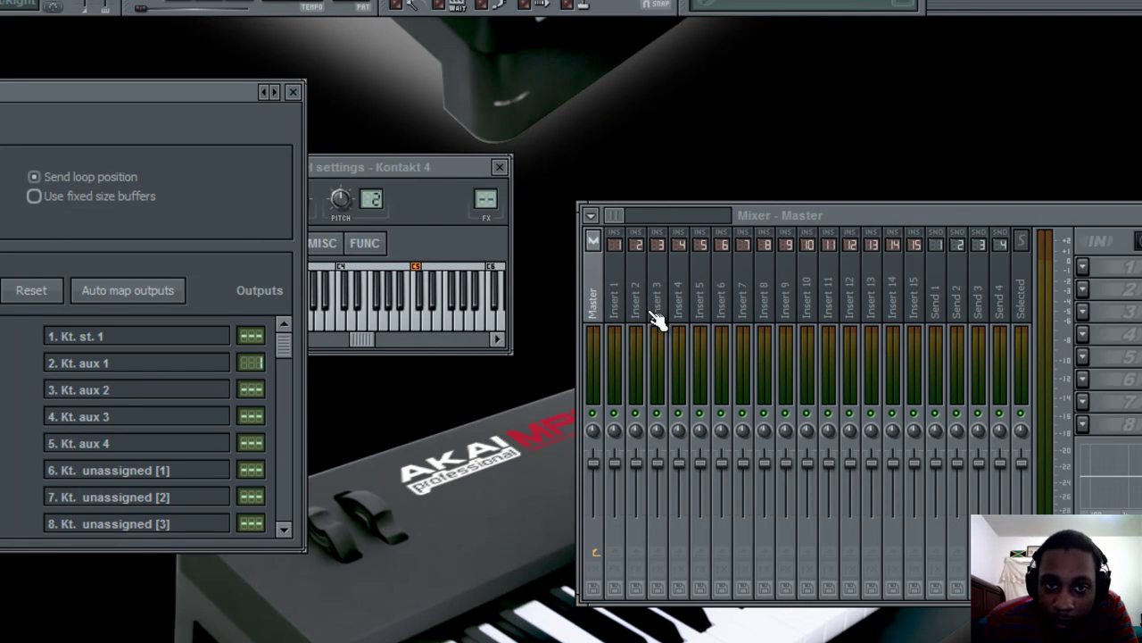
# Step: Load Fruity Chorus into the first effect slot of mixer track Insert 1
pyautogui.click(635, 284)
pyautogui.click(623, 285)
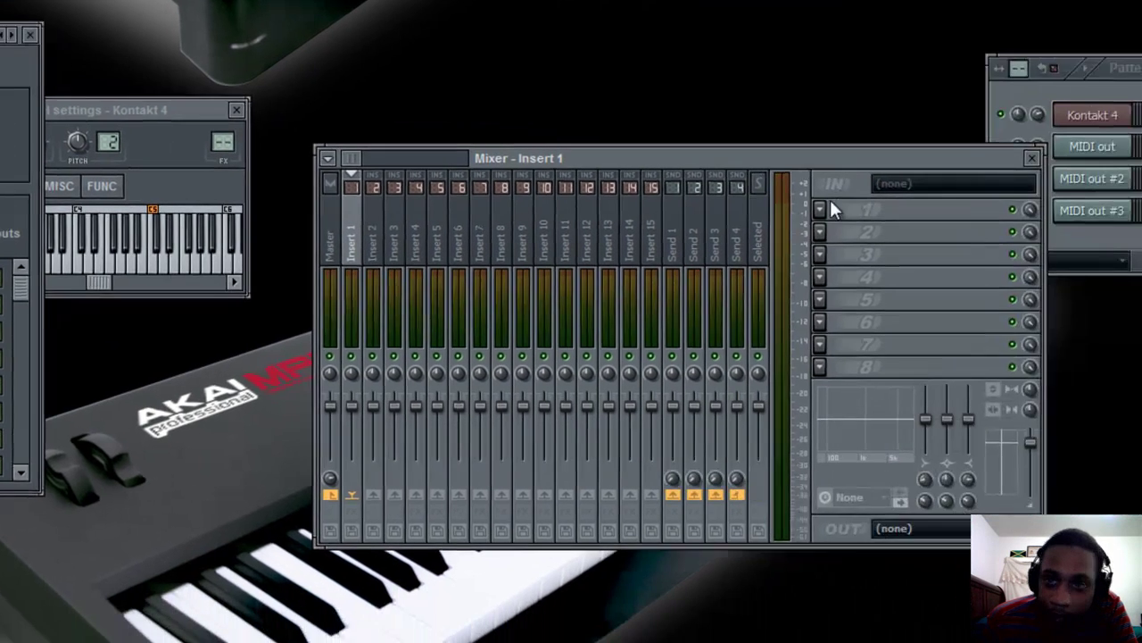
pyautogui.click(1084, 264)
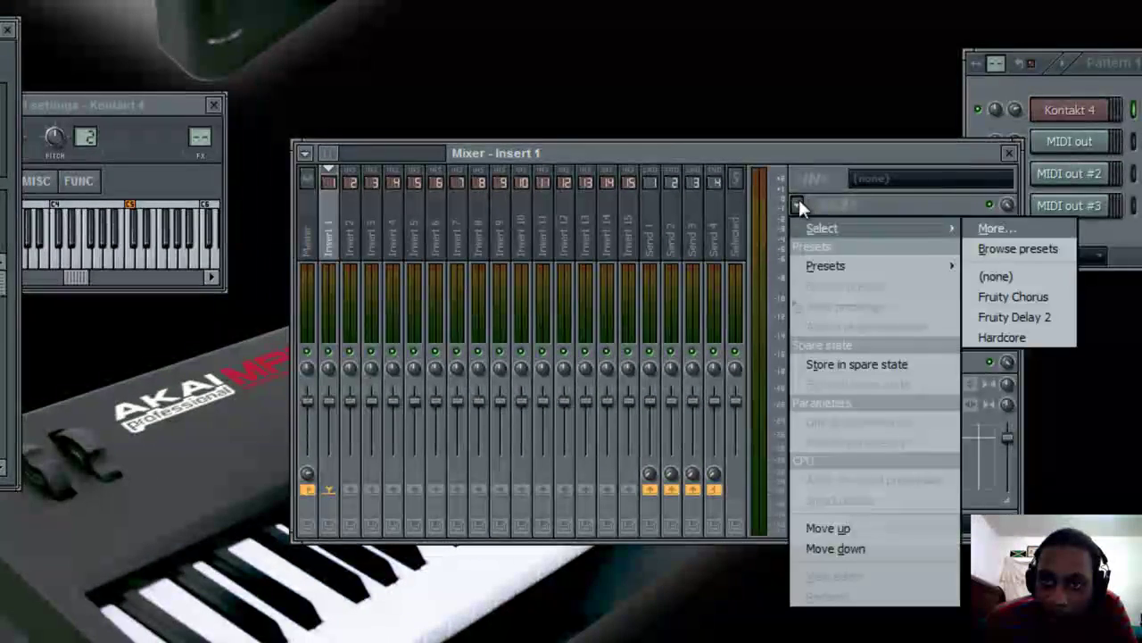
pyautogui.click(1013, 296)
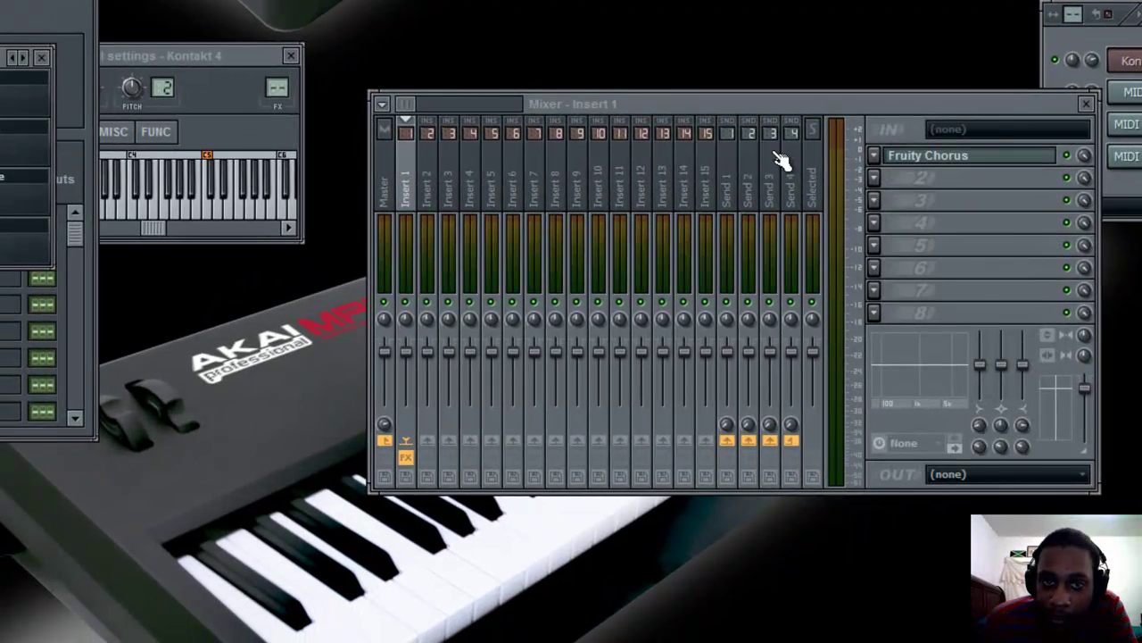
# Step: Play notes on MIDI out to compare the sound with Fruity Chorus on Insert 1 switched on and off
pyautogui.click(1126, 96)
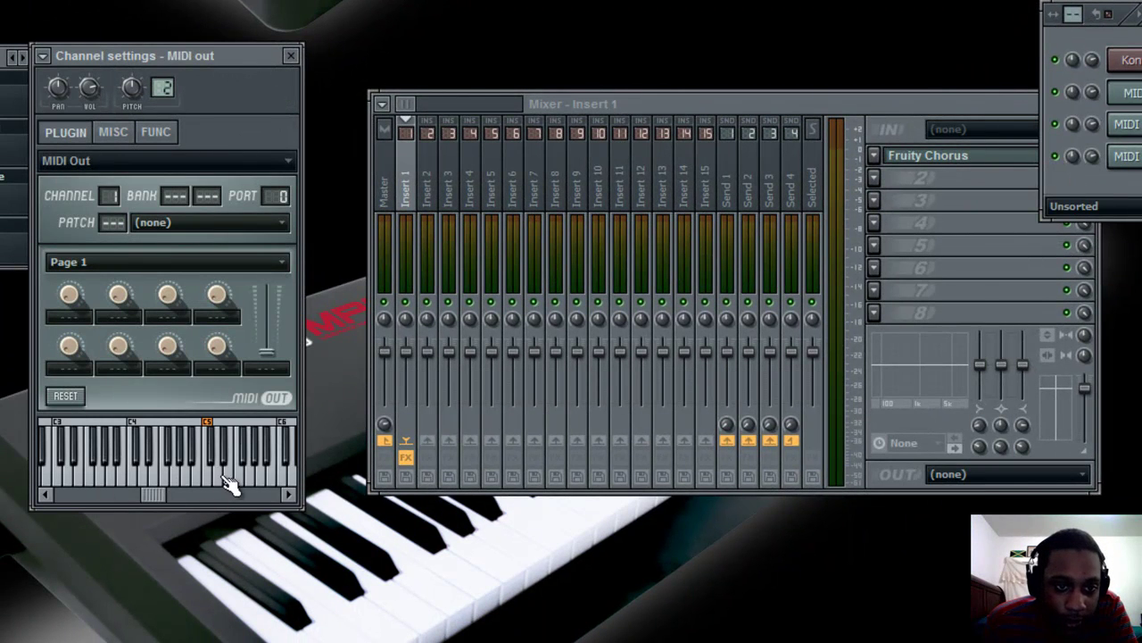
pyautogui.moveTo(198, 476); pyautogui.dragTo(135, 478)
pyautogui.moveTo(973, 101); pyautogui.dragTo(942, 107)
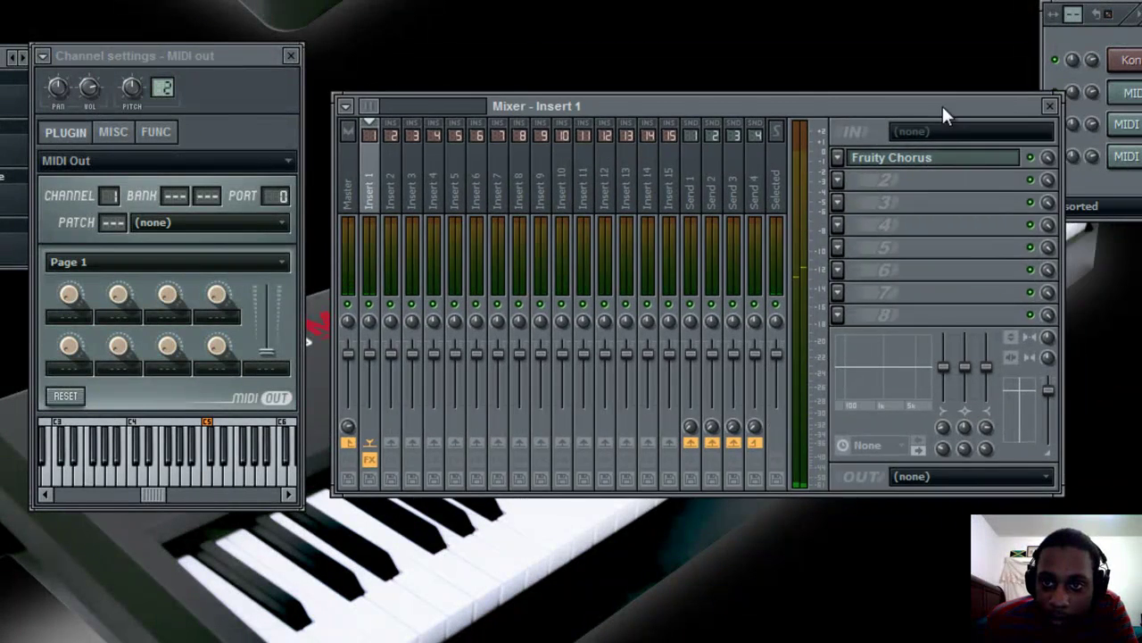
pyautogui.click(1032, 161)
pyautogui.moveTo(199, 478)
pyautogui.mouseDown()
pyautogui.moveTo(137, 483)
pyautogui.moveTo(154, 482)
pyautogui.mouseUp()
pyautogui.click(1036, 161)
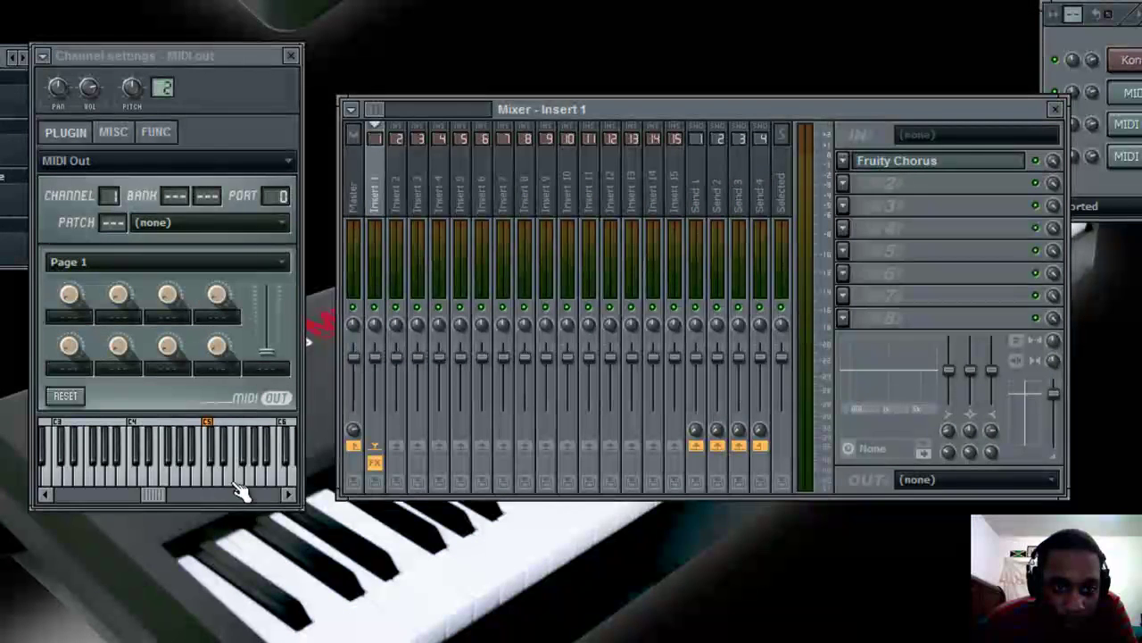
pyautogui.click(201, 473)
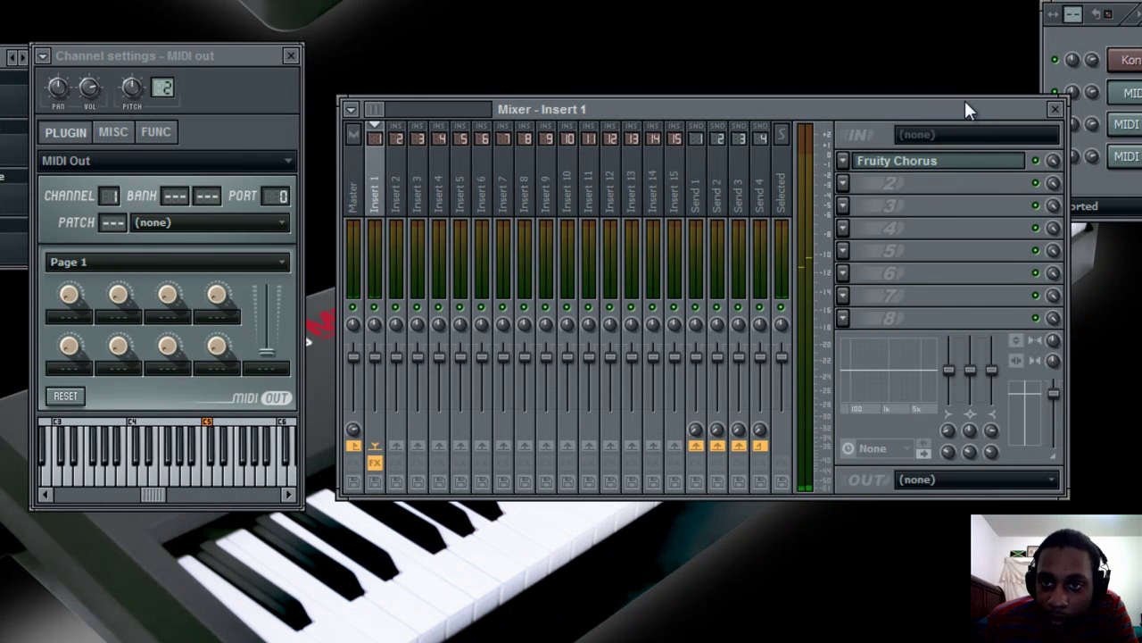
# Step: Reopen the Kontakt 4 interface and add another output channel named delay
pyautogui.moveTo(968, 110); pyautogui.dragTo(1060, 104)
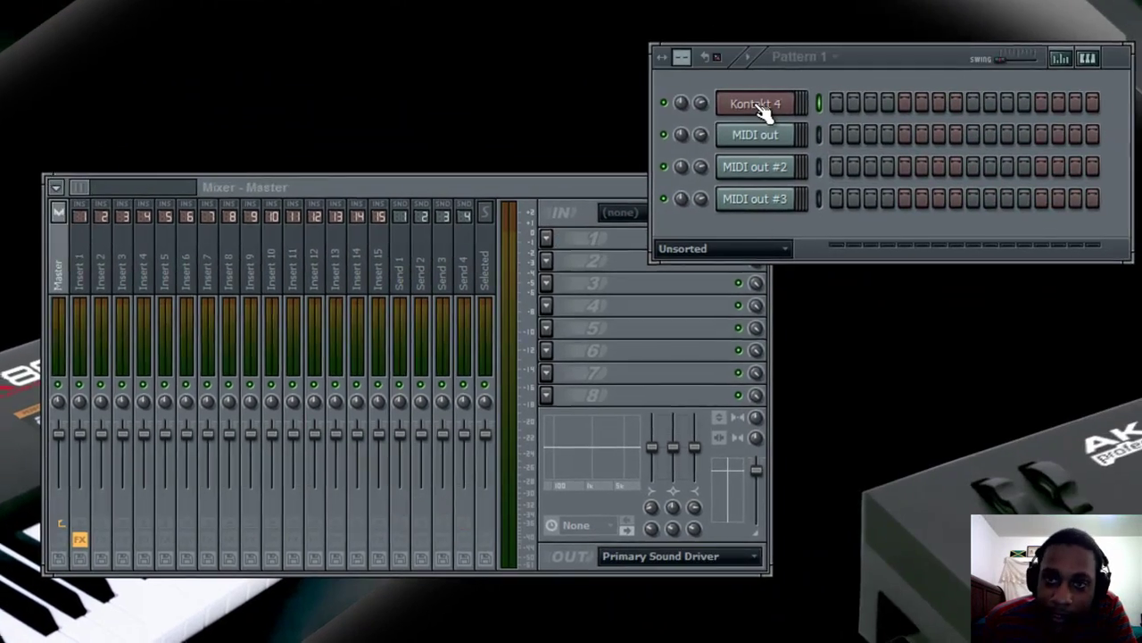
pyautogui.click(759, 104)
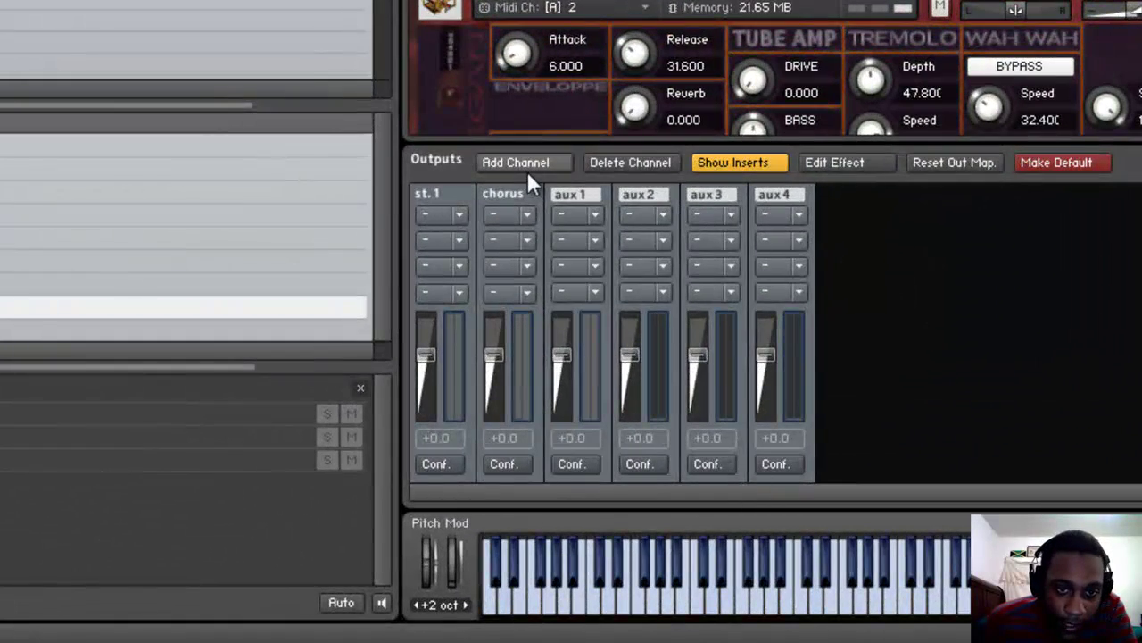
pyautogui.click(525, 212)
pyautogui.doubleClick(591, 196)
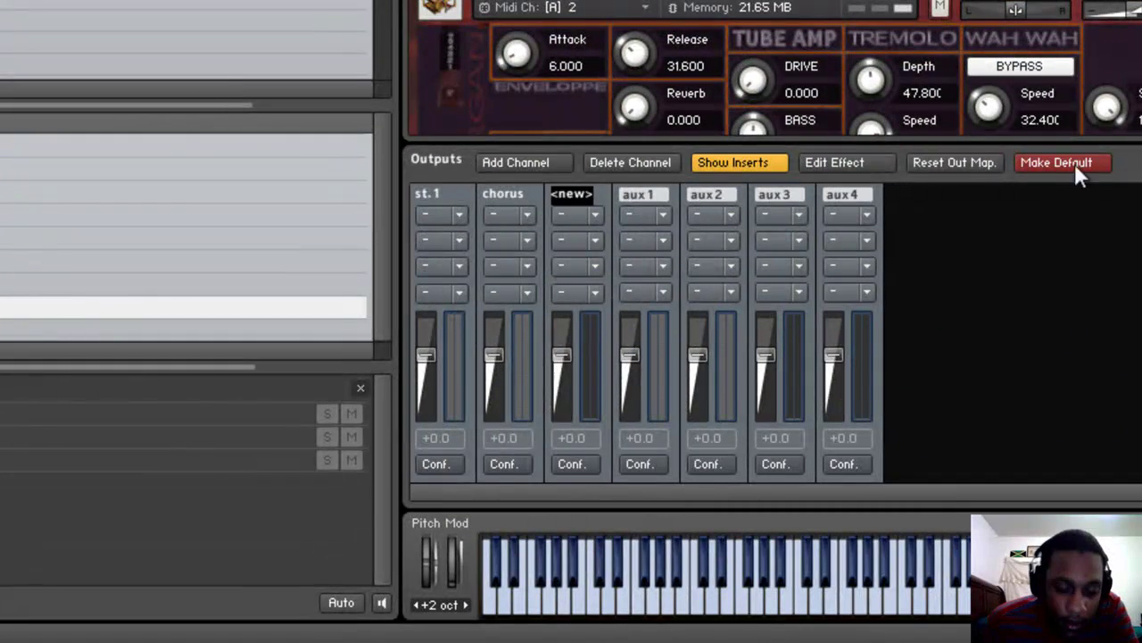
pyautogui.write('delay')
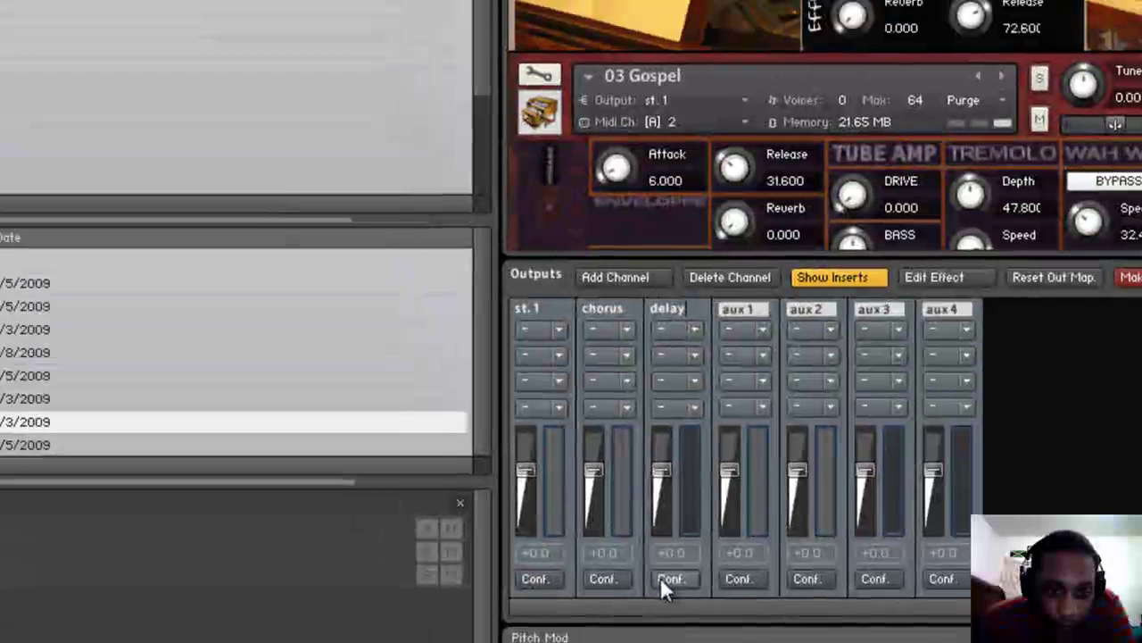
# Step: Connect the delay channel's two physical outputs to Kt. aux 2 [1] and Kt. aux 2 [2]
pyautogui.click(571, 464)
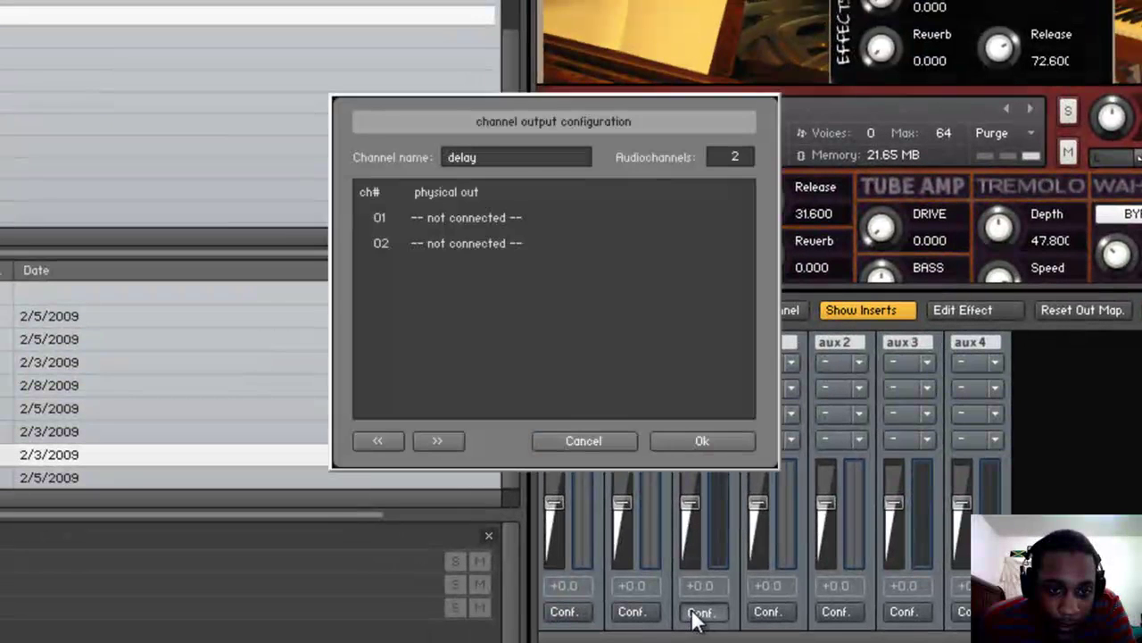
pyautogui.click(454, 219)
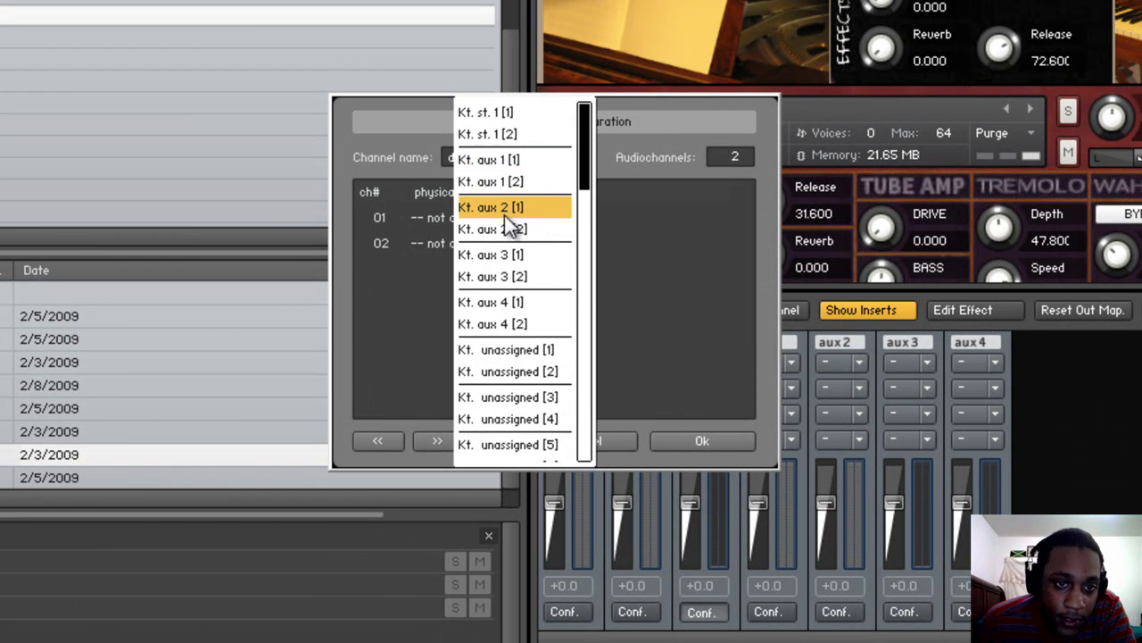
pyautogui.click(526, 210)
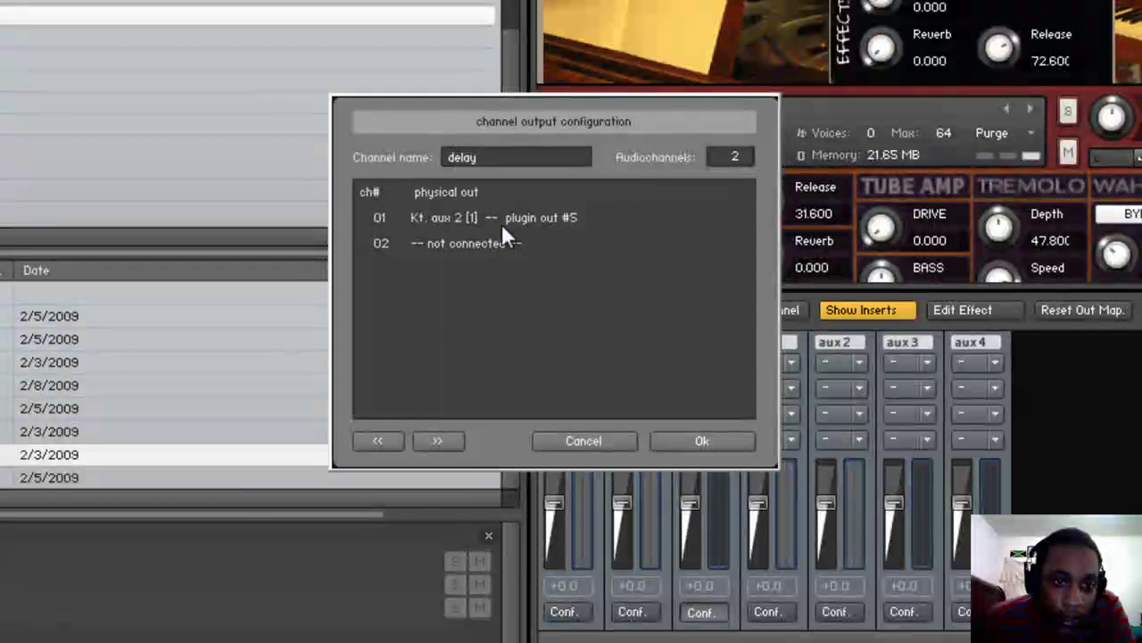
pyautogui.click(495, 243)
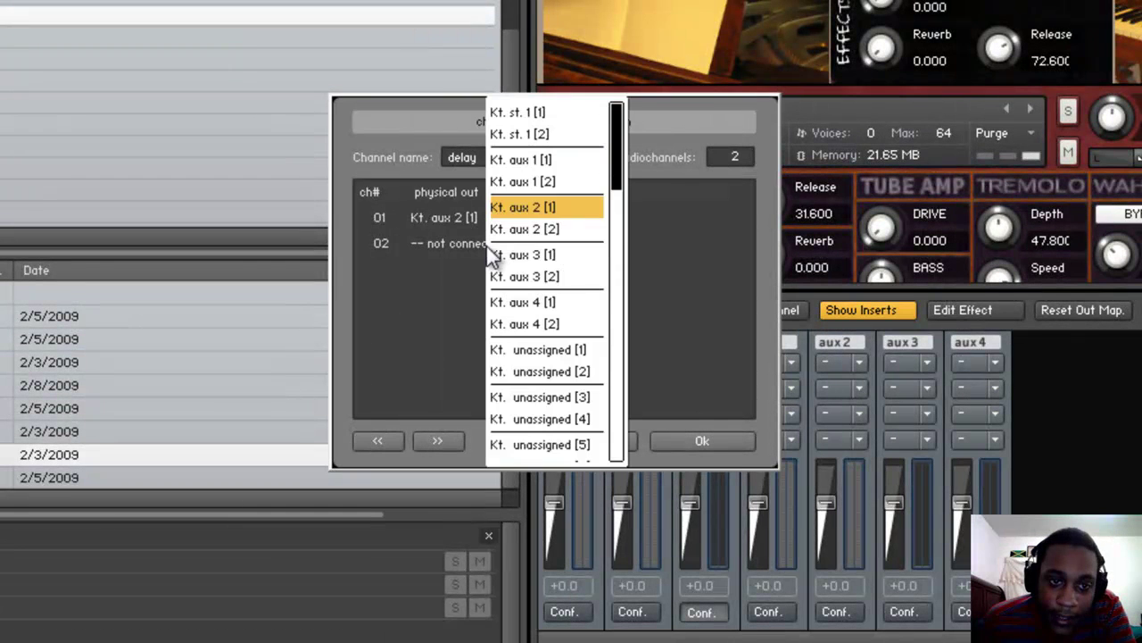
pyautogui.click(539, 230)
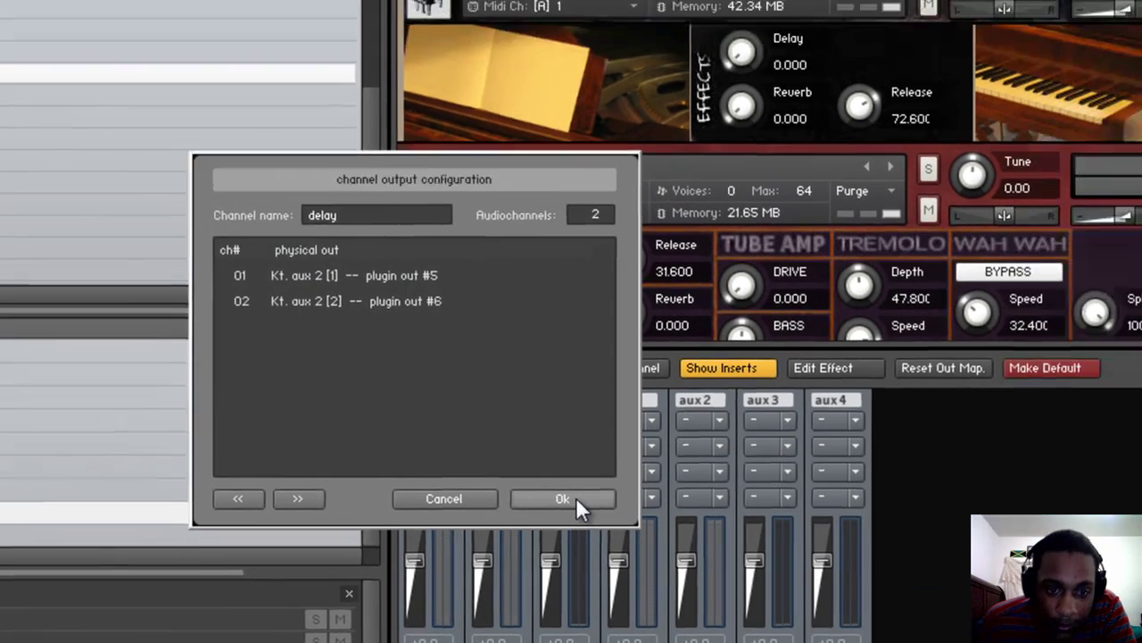
pyautogui.click(709, 441)
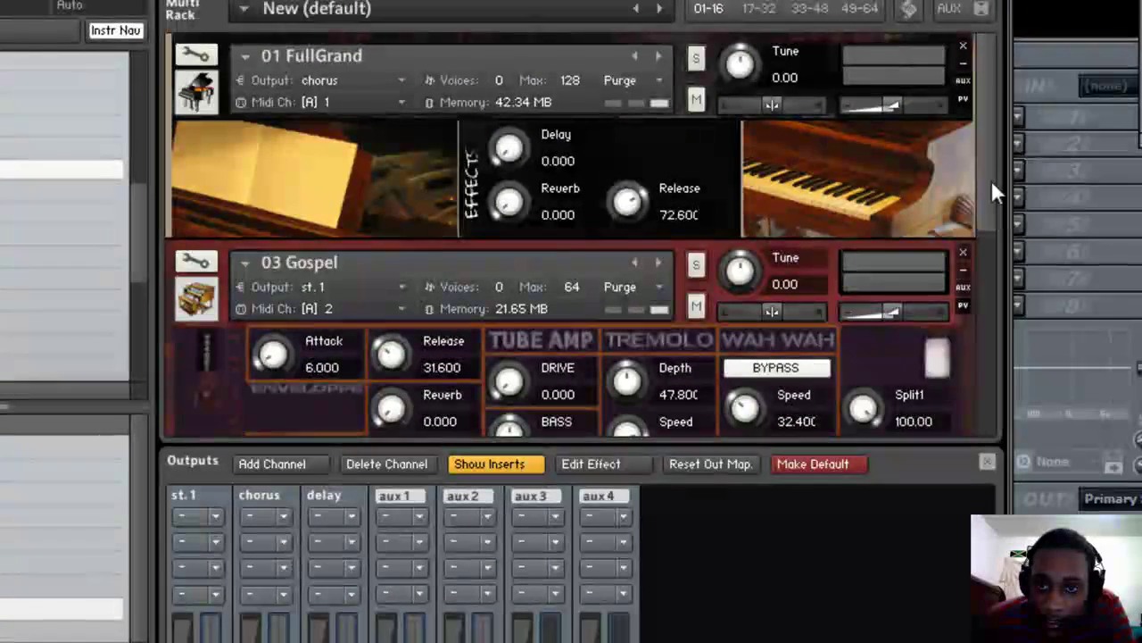
# Step: Set the output of the 03 Gospel instrument to the delay channel
pyautogui.scroll(-3, 991, 178)
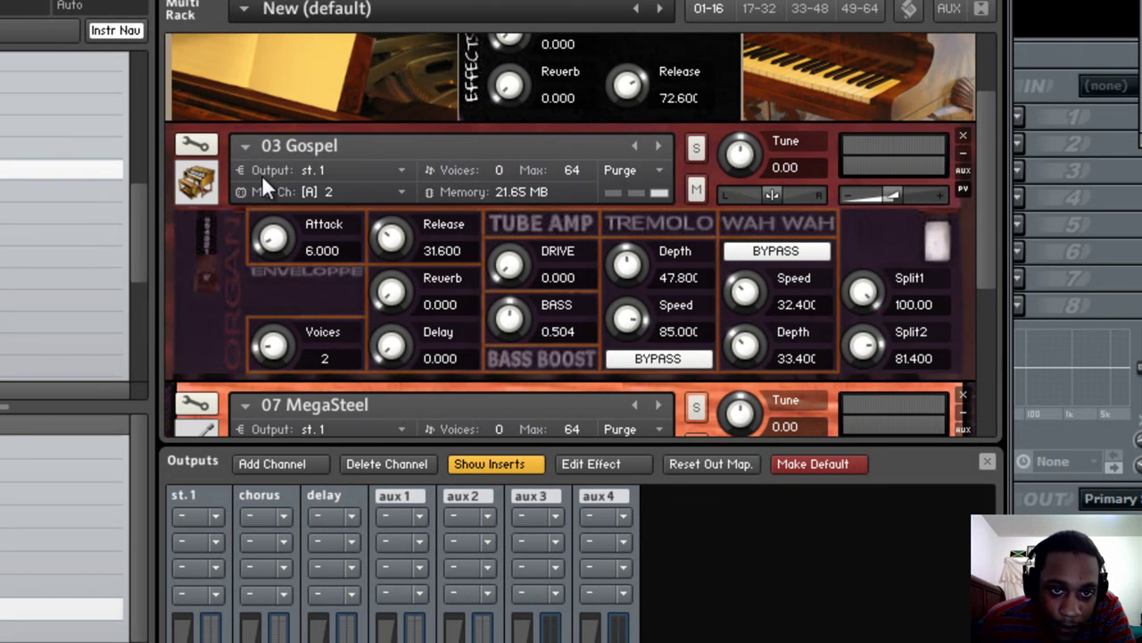
pyautogui.click(404, 167)
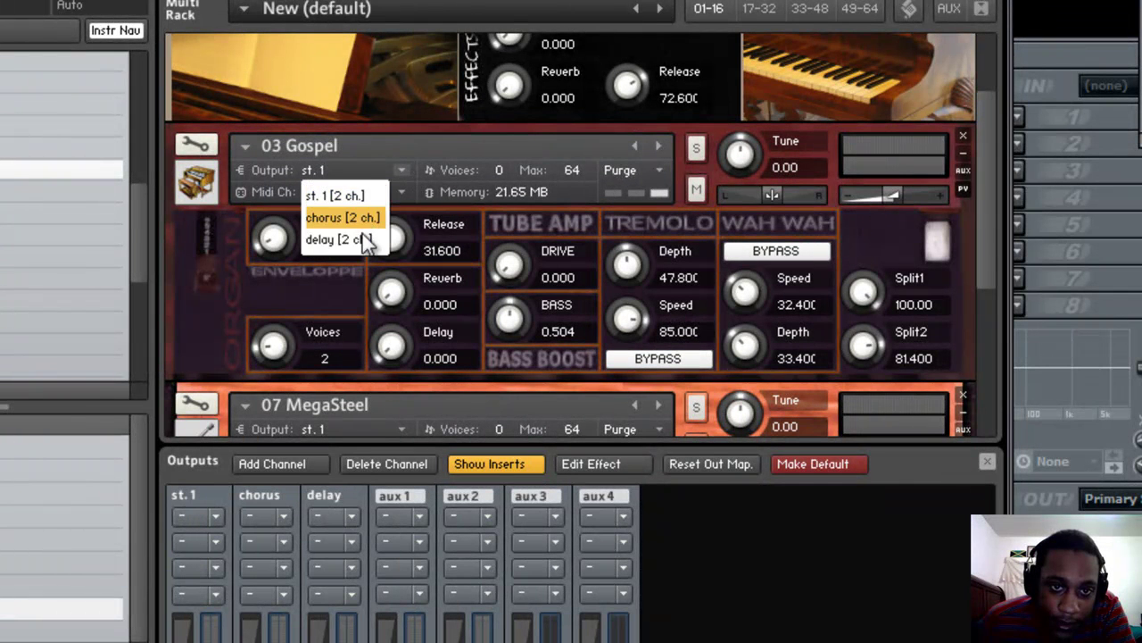
pyautogui.click(346, 241)
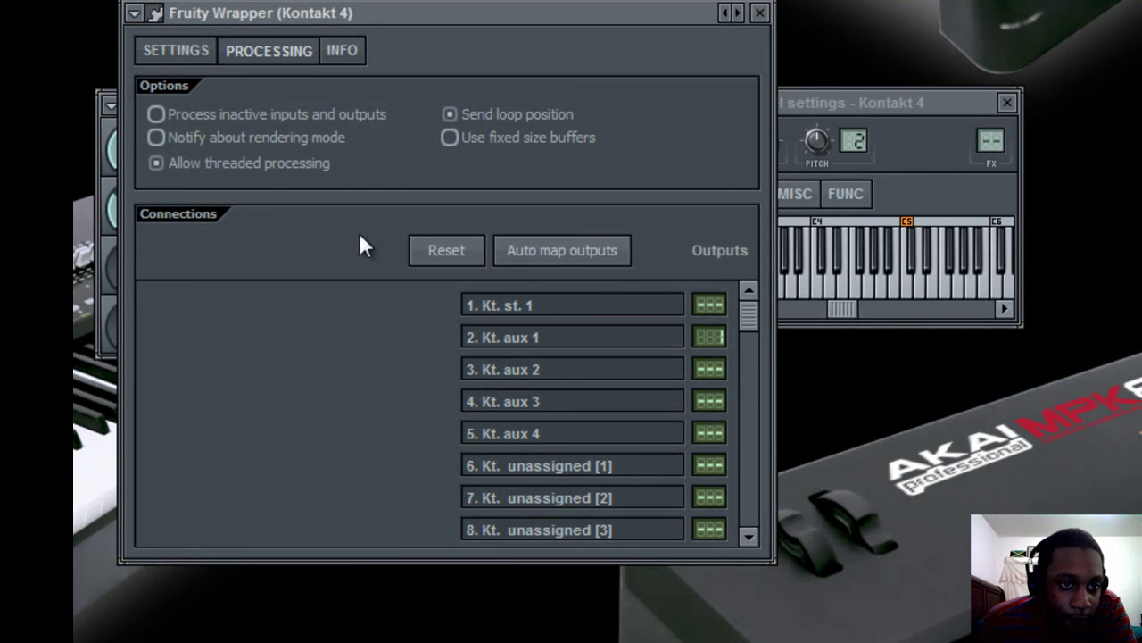
# Step: Route the Kt. aux 2 output to mixer track 2 in the Kontakt 4 wrapper's processing connections
pyautogui.moveTo(566, 373); pyautogui.dragTo(482, 375)
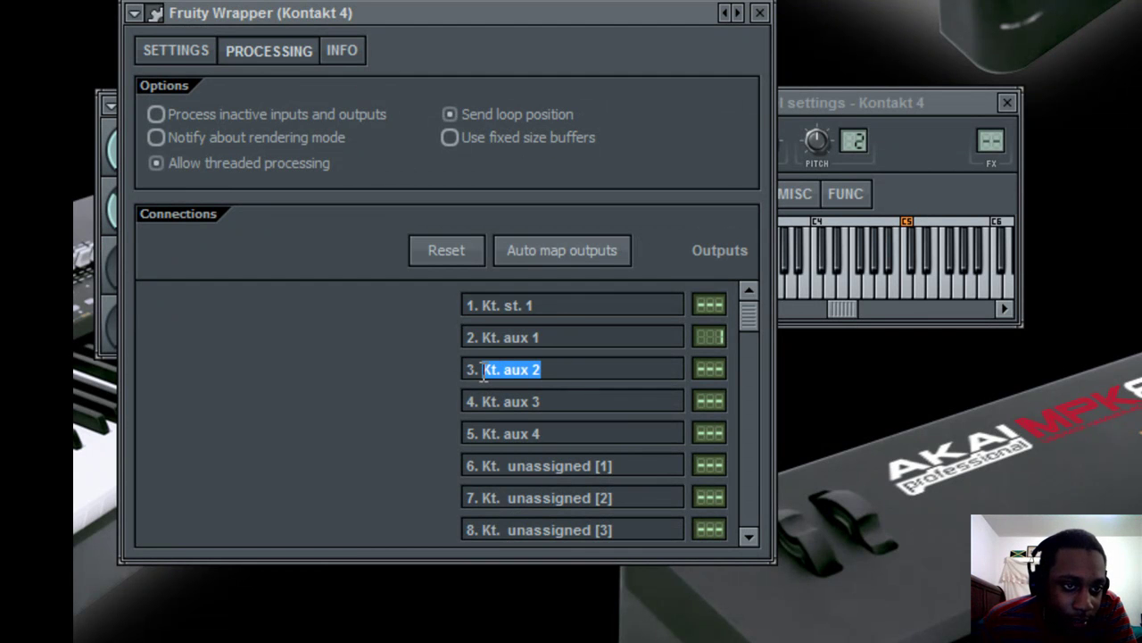
pyautogui.click(523, 370)
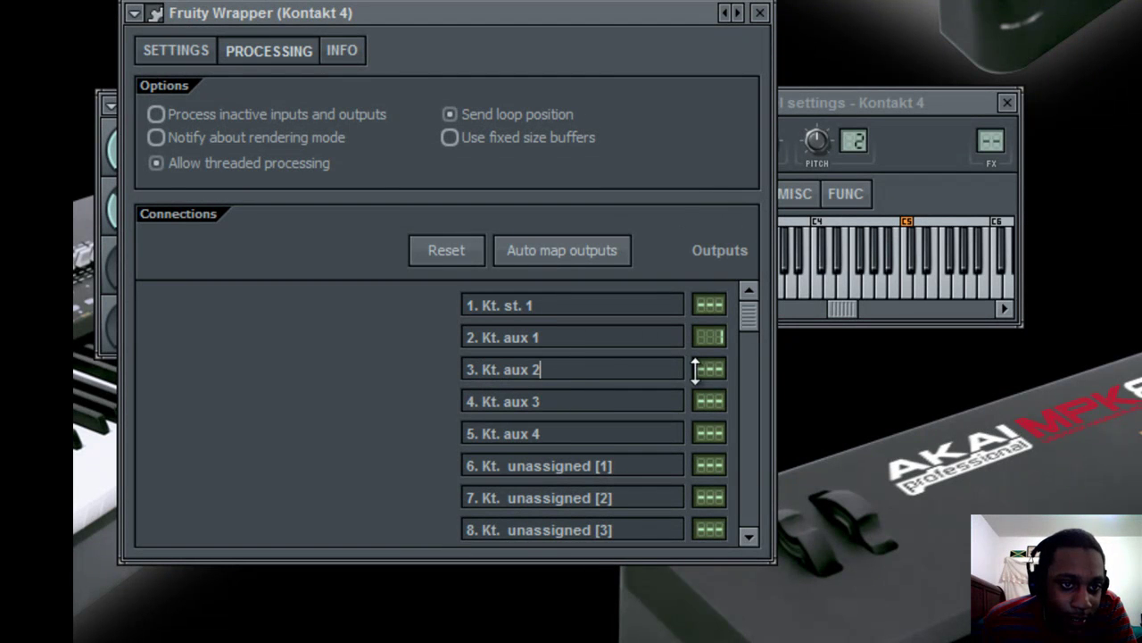
pyautogui.moveTo(719, 365); pyautogui.dragTo(717, 342)
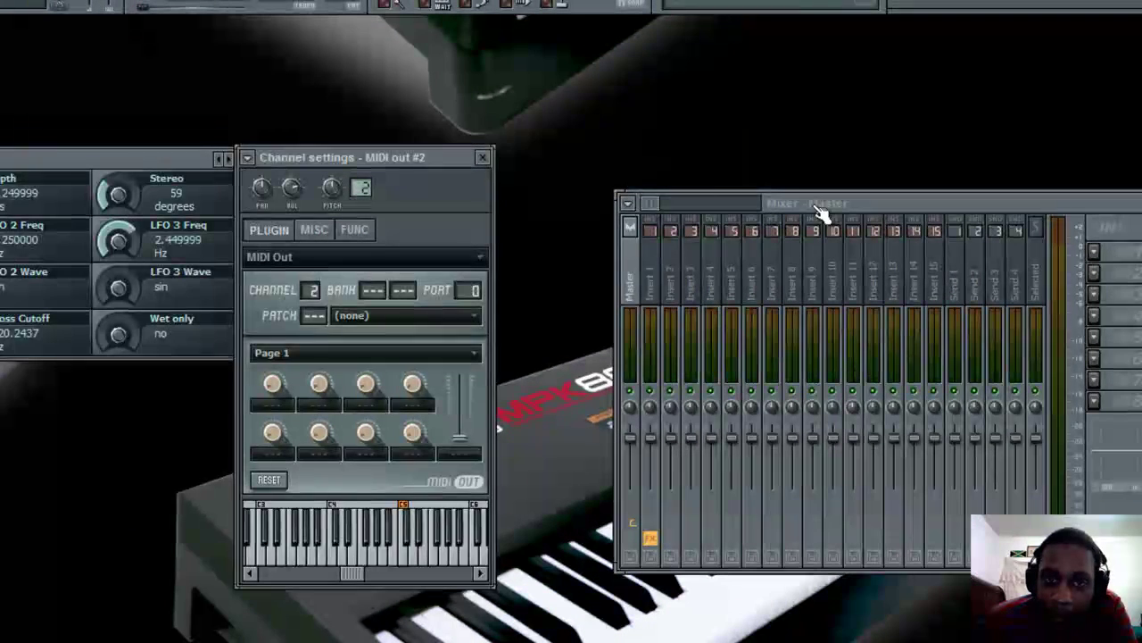
# Step: Select mixer track Insert 2 and play several notes on MIDI out #2 to check its meter
pyautogui.click(681, 279)
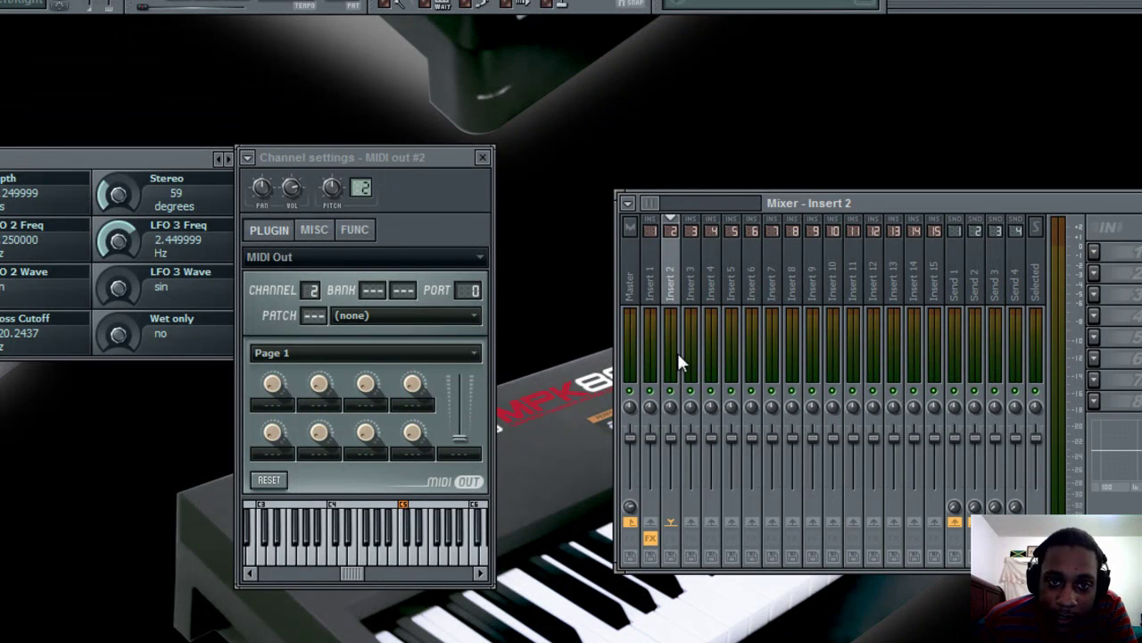
pyautogui.click(416, 556)
pyautogui.click(373, 555)
pyautogui.click(318, 556)
pyautogui.click(364, 554)
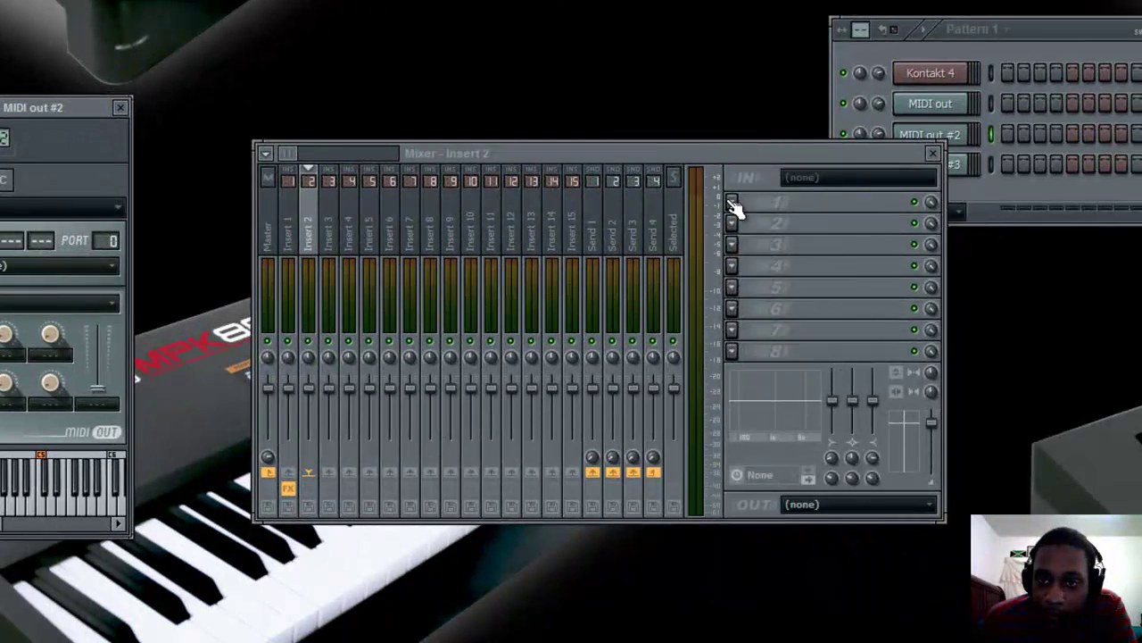
# Step: Load Fruity Delay 2 into the first effect slot of Insert 2 and play a note on MIDI out #2 to hear it
pyautogui.click(732, 202)
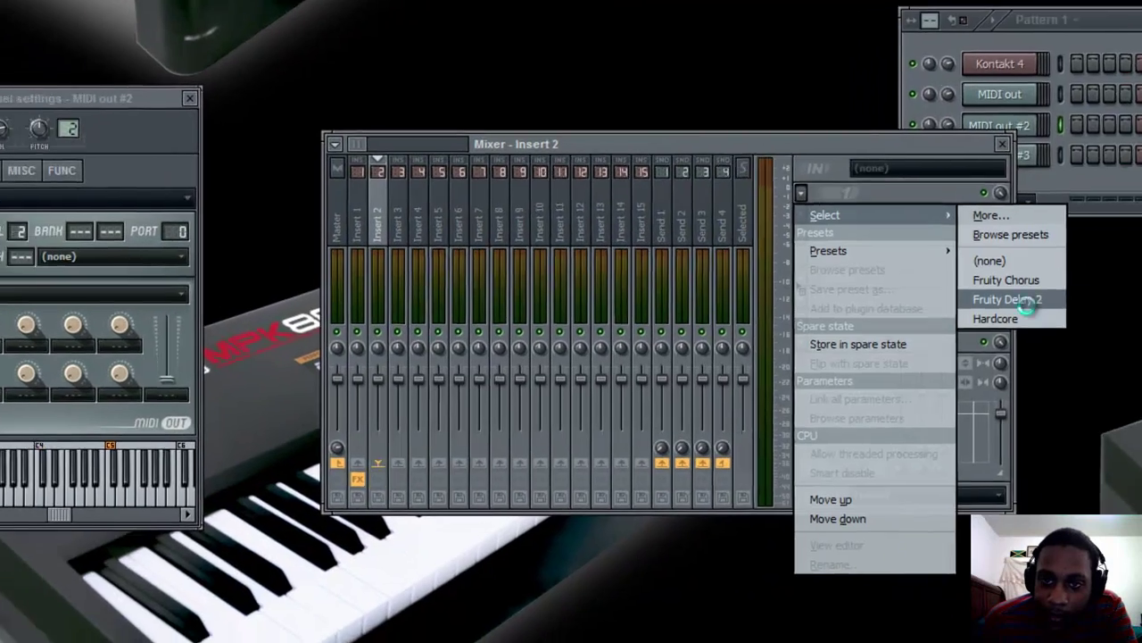
pyautogui.click(1024, 302)
pyautogui.click(14, 501)
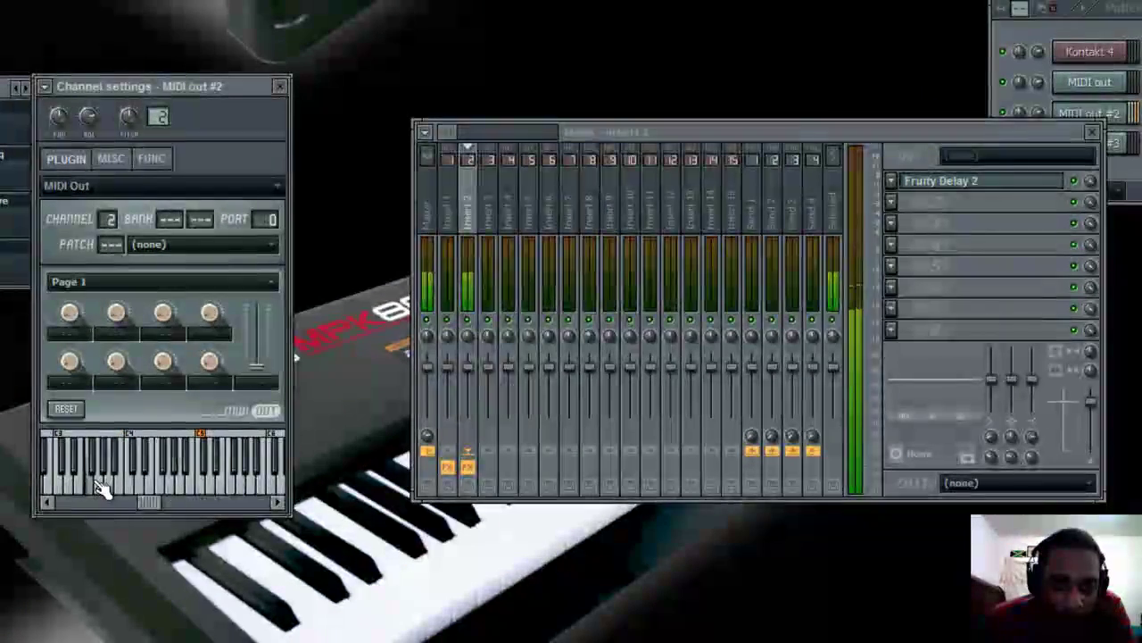
# Step: Play notes on MIDI out and check which mixer track meters respond
pyautogui.click(1076, 82)
pyautogui.click(186, 491)
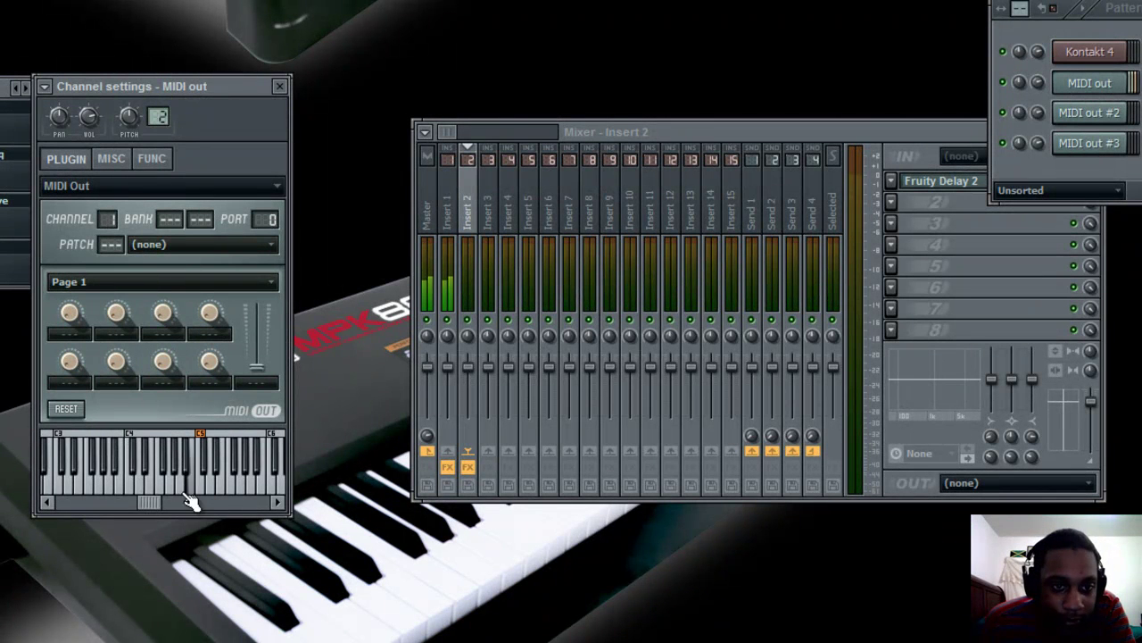
pyautogui.click(123, 492)
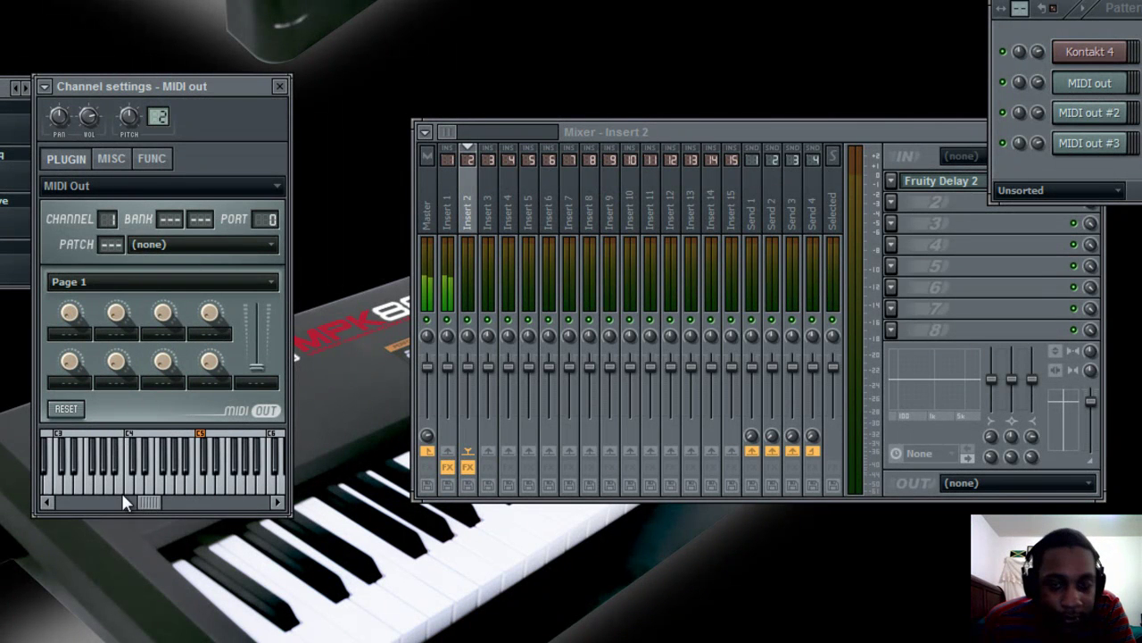
pyautogui.click(1105, 161)
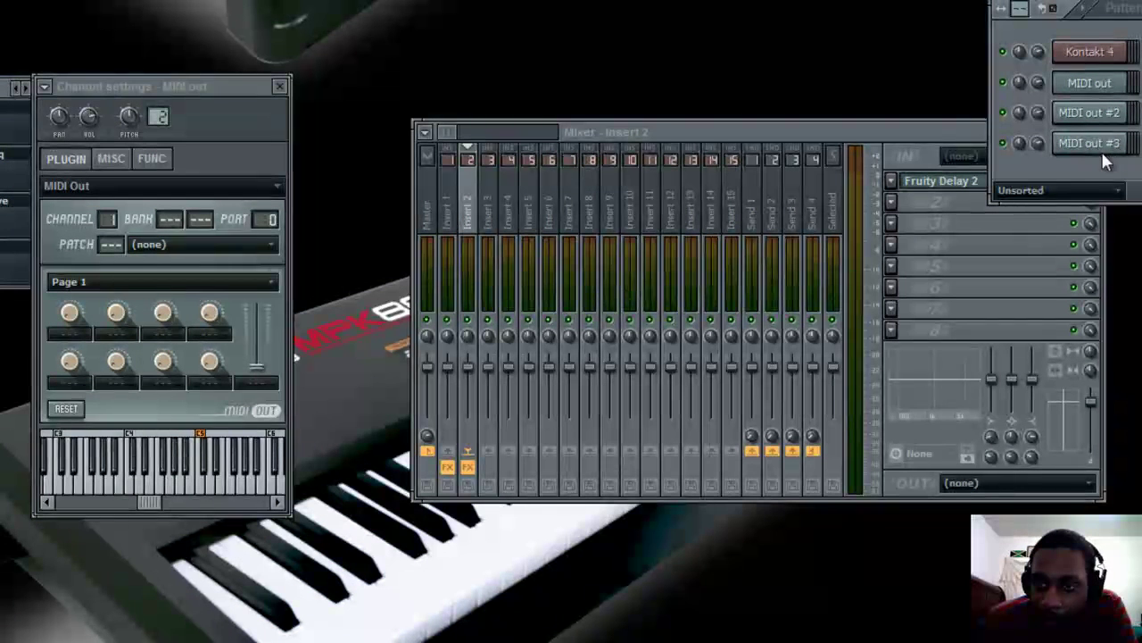
# Step: Reopen the Kontakt 4 interface and add an output channel named distort
pyautogui.click(1103, 55)
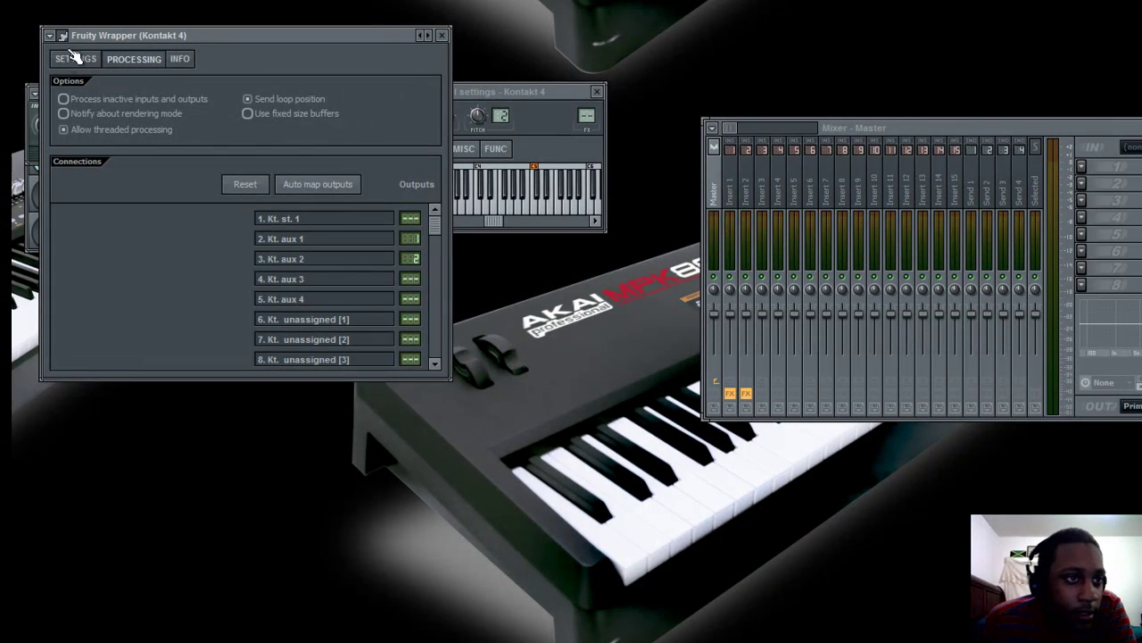
pyautogui.click(63, 37)
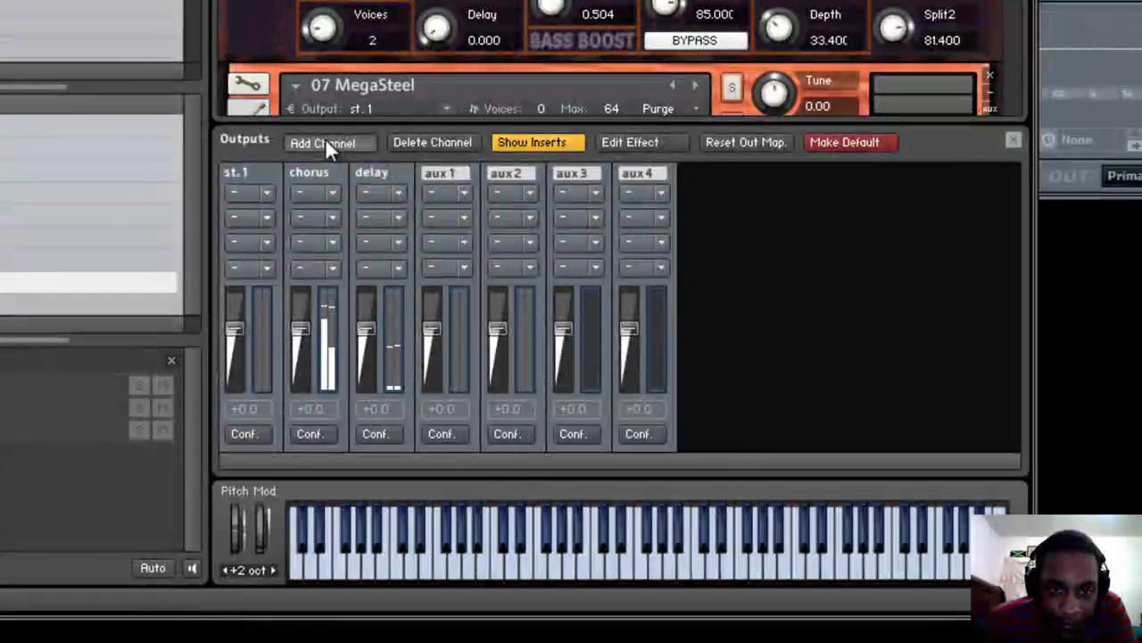
pyautogui.click(505, 292)
pyautogui.doubleClick(433, 174)
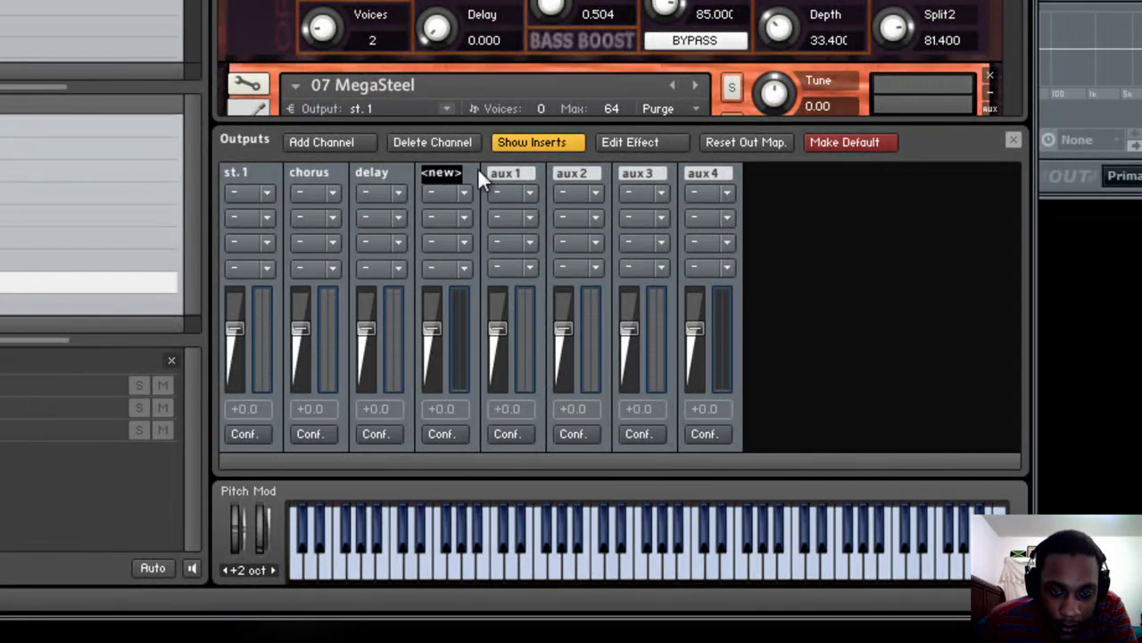
pyautogui.write('disto')
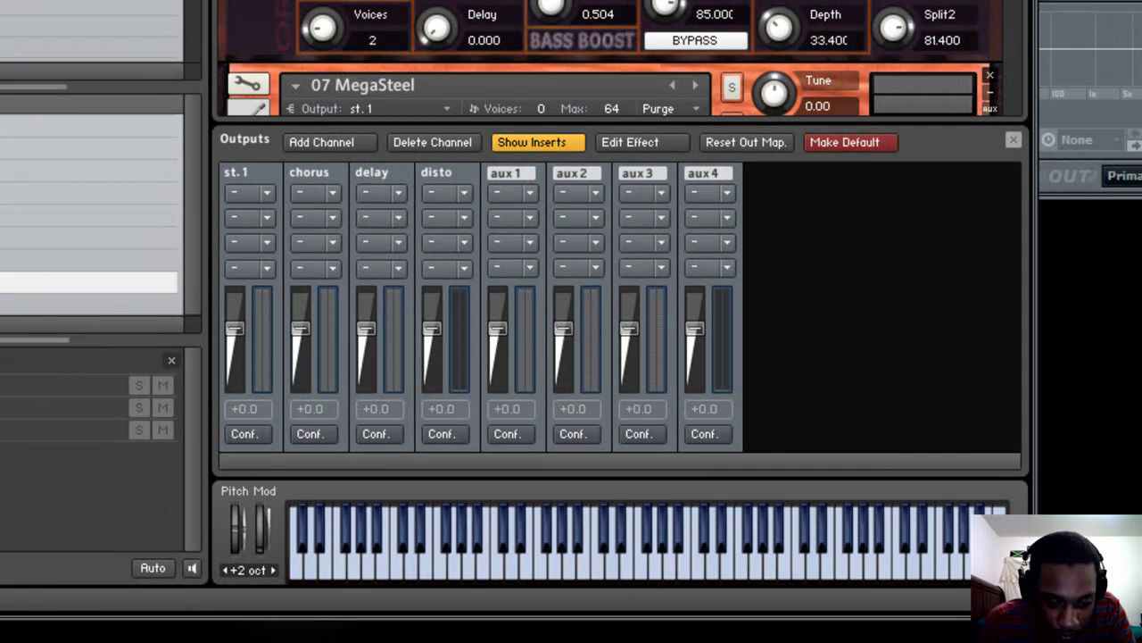
pyautogui.press('Return')
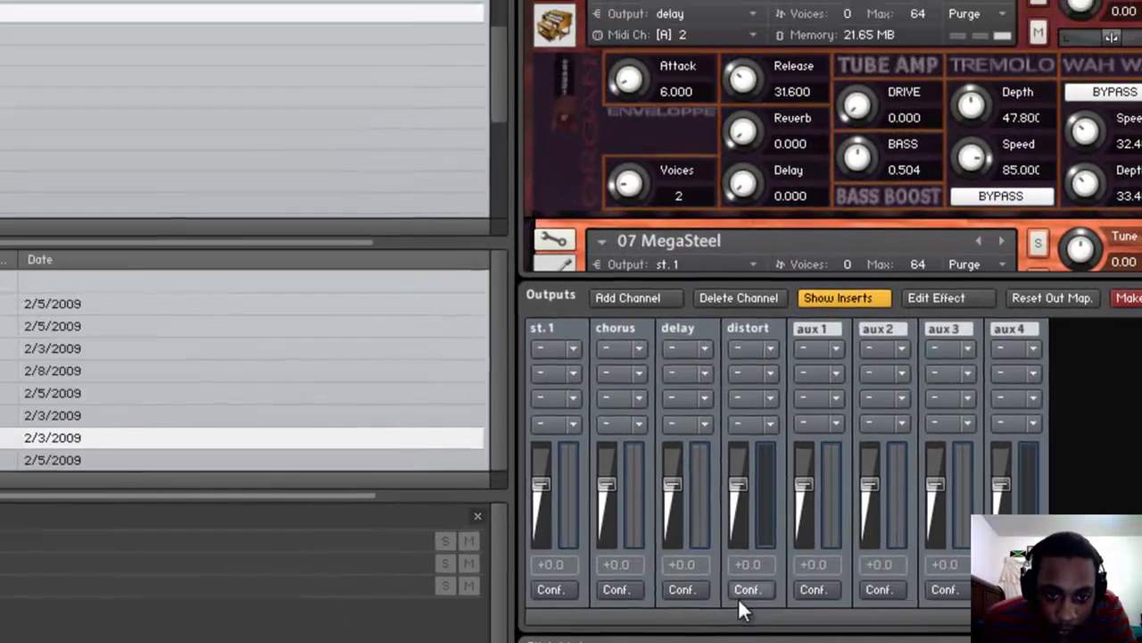
# Step: Connect the distort channel's two physical outputs to Kt. aux 3 [1] and Kt. aux 3 [2]
pyautogui.click(741, 595)
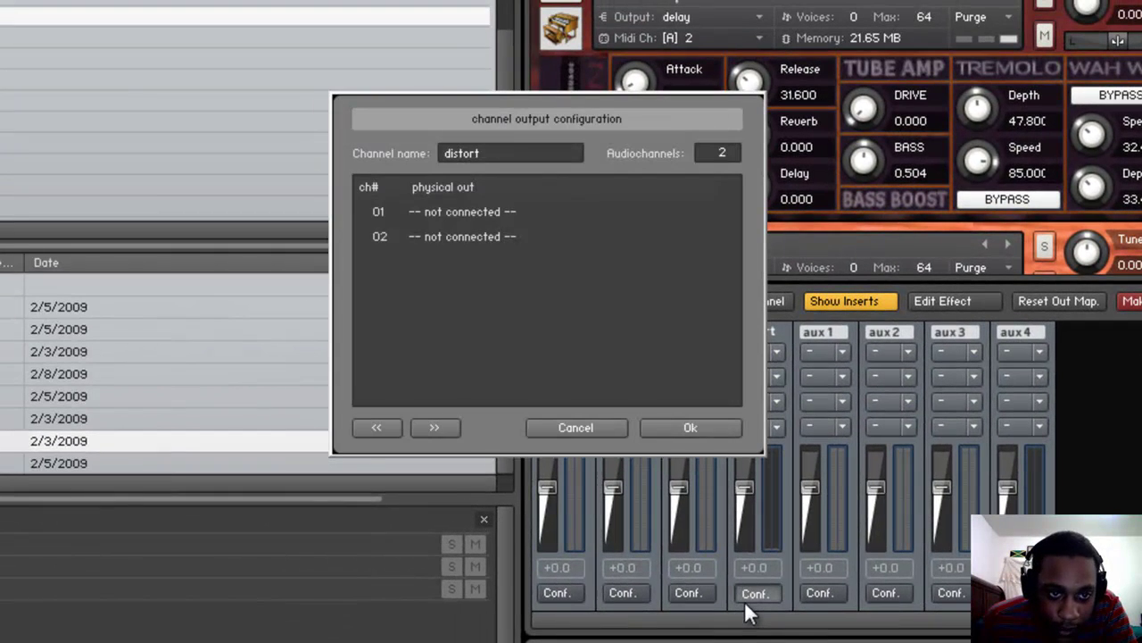
pyautogui.click(449, 212)
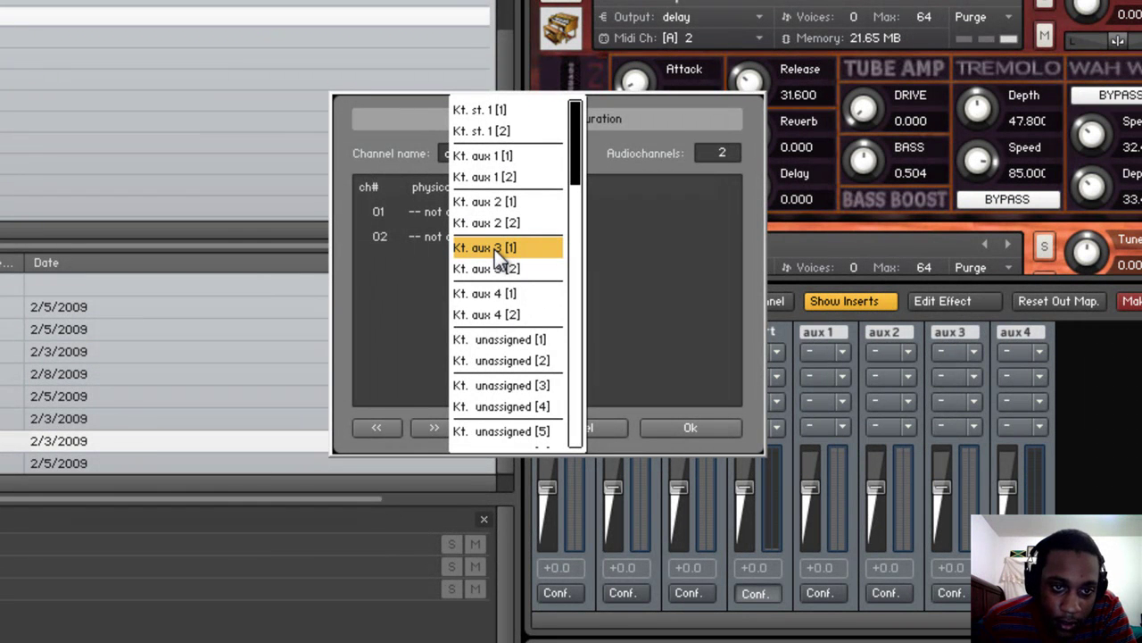
pyautogui.click(494, 249)
pyautogui.click(488, 237)
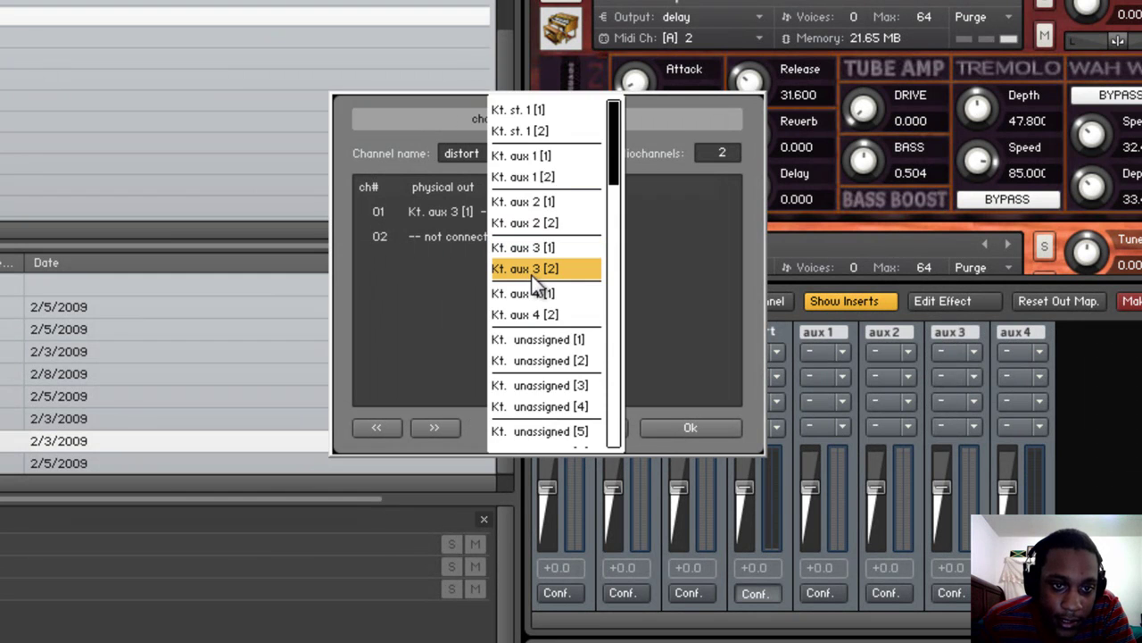
pyautogui.click(532, 276)
pyautogui.click(694, 432)
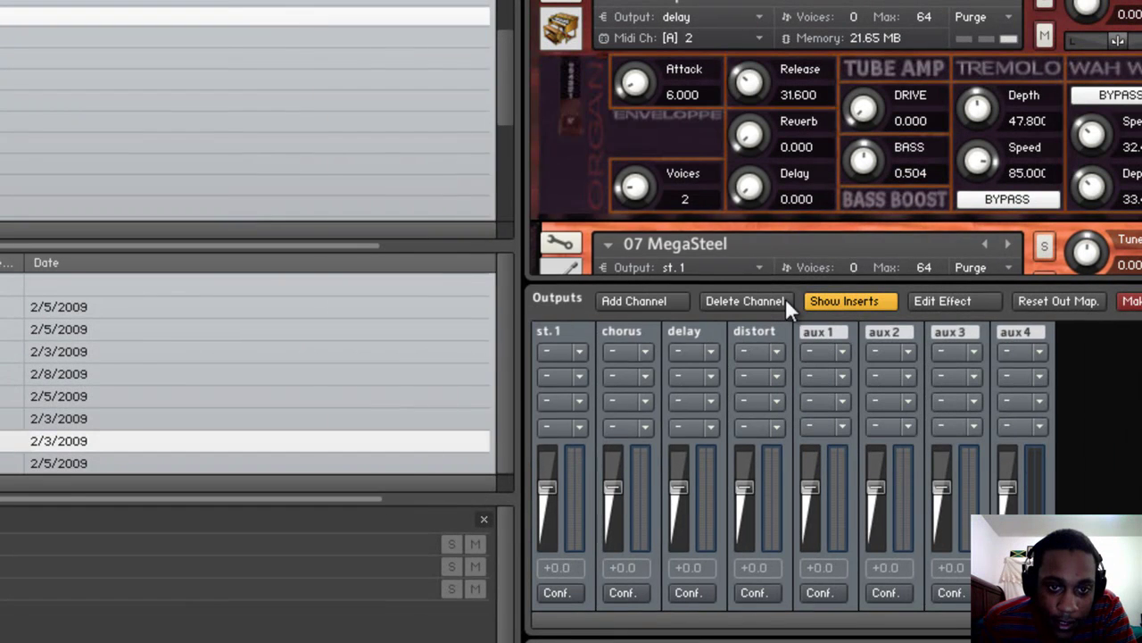
# Step: Set the output of the 07 MegaSteel instrument to the distort channel
pyautogui.moveTo(956, 102); pyautogui.dragTo(944, 198)
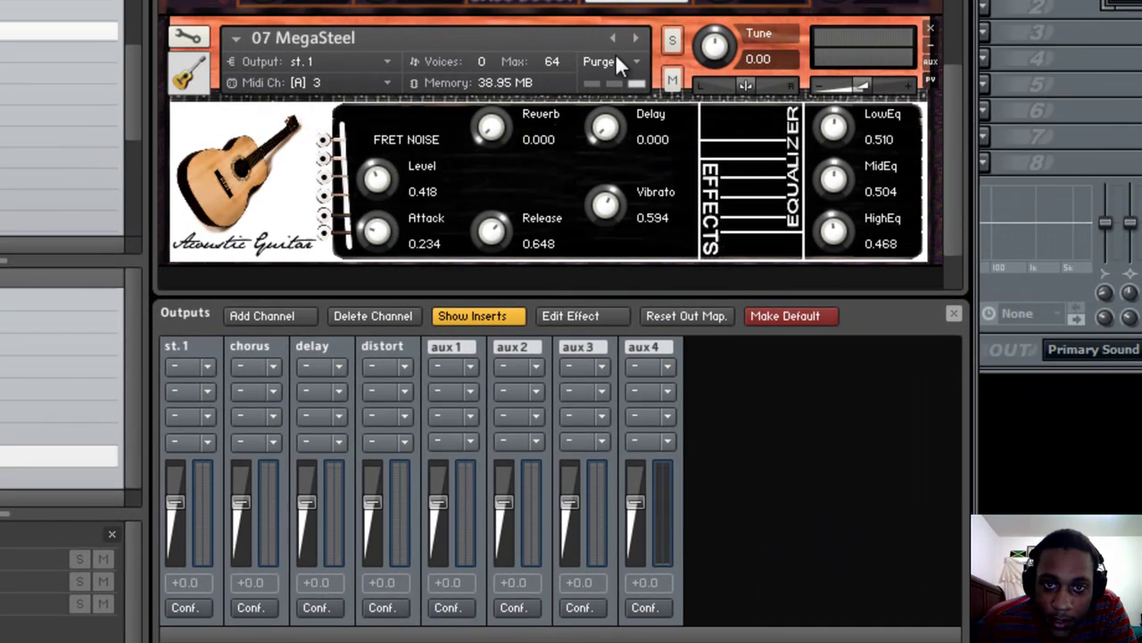
pyautogui.click(389, 60)
pyautogui.click(341, 149)
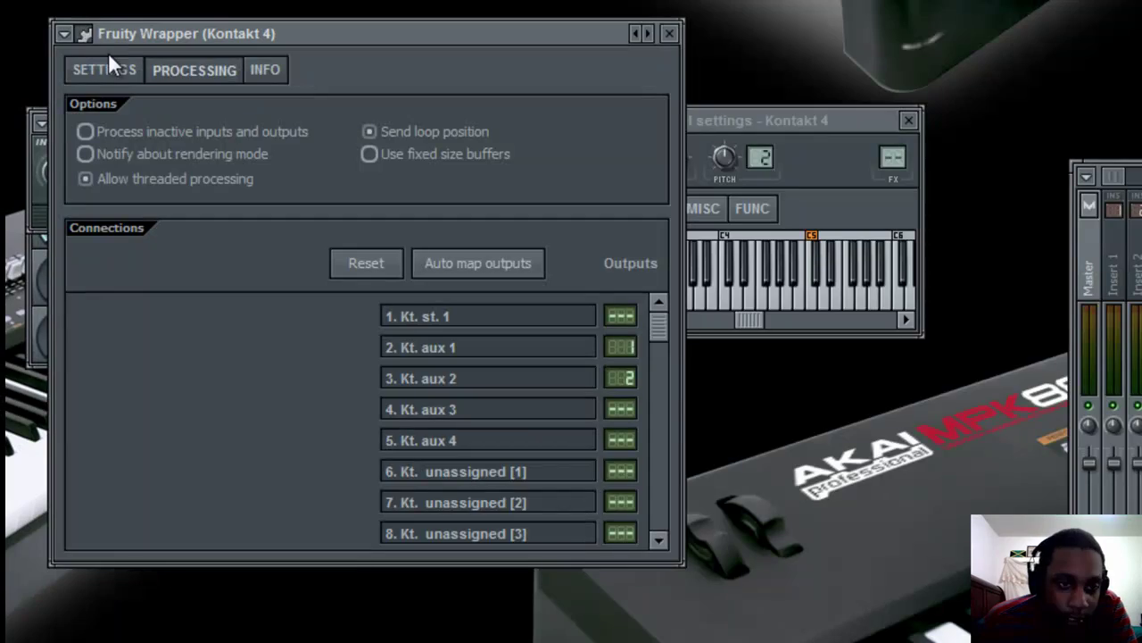
# Step: Route the Kt. aux 3 output to mixer track 3 in the Kontakt 4 wrapper's processing connections
pyautogui.moveTo(448, 410); pyautogui.dragTo(404, 412)
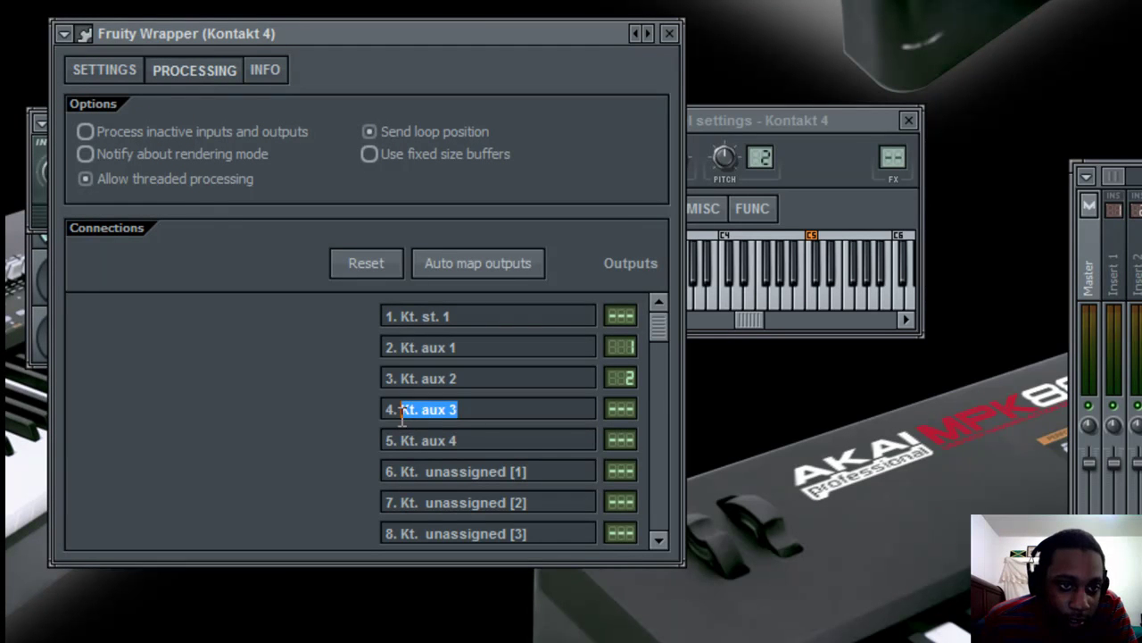
pyautogui.click(510, 413)
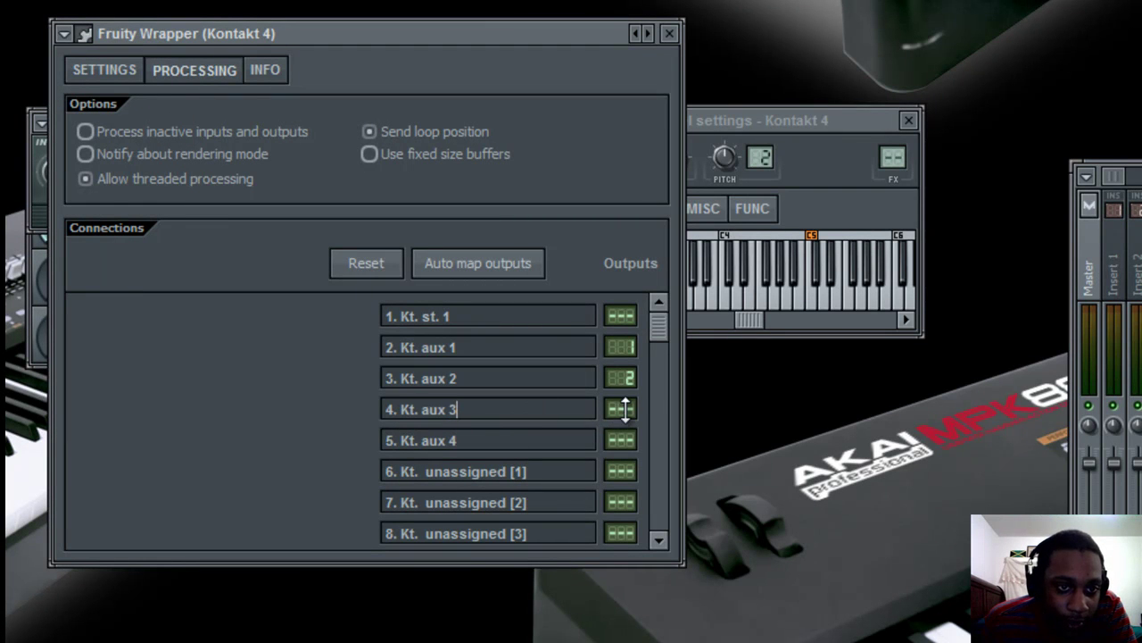
pyautogui.moveTo(623, 404); pyautogui.dragTo(627, 373)
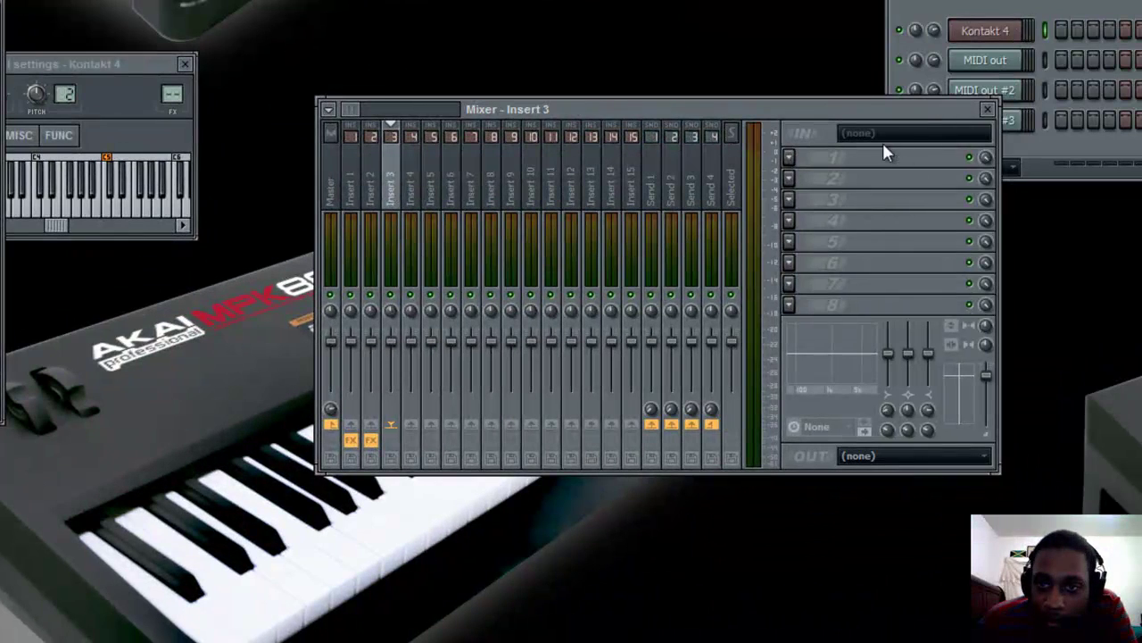
# Step: Load the Hardcore effect into the first effect slot of mixer track Insert 3
pyautogui.click(789, 157)
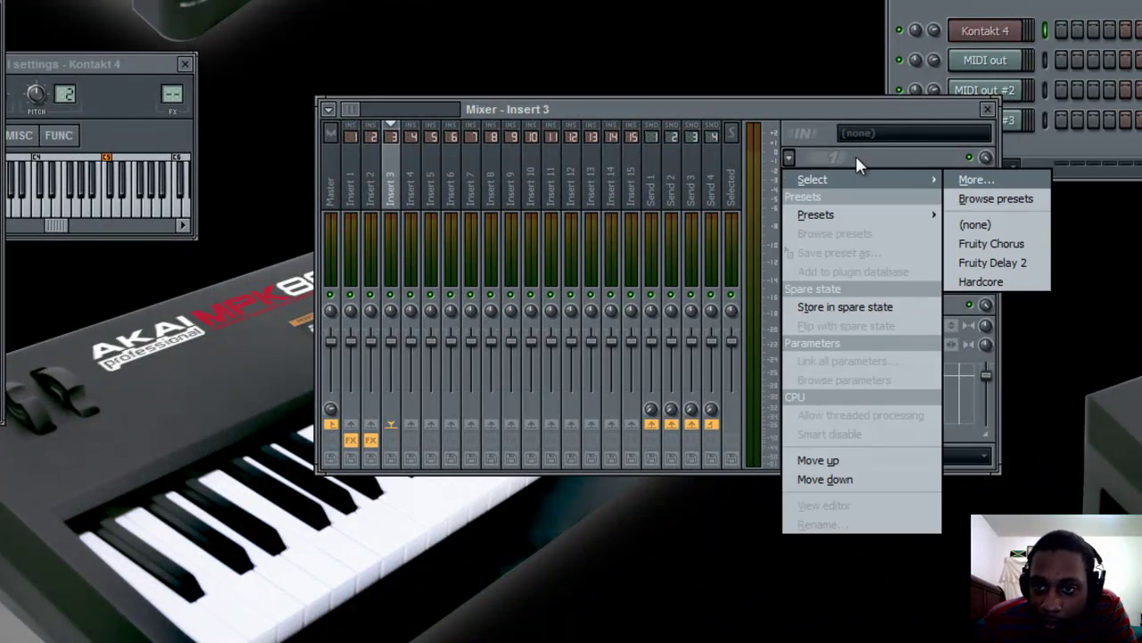
pyautogui.click(981, 278)
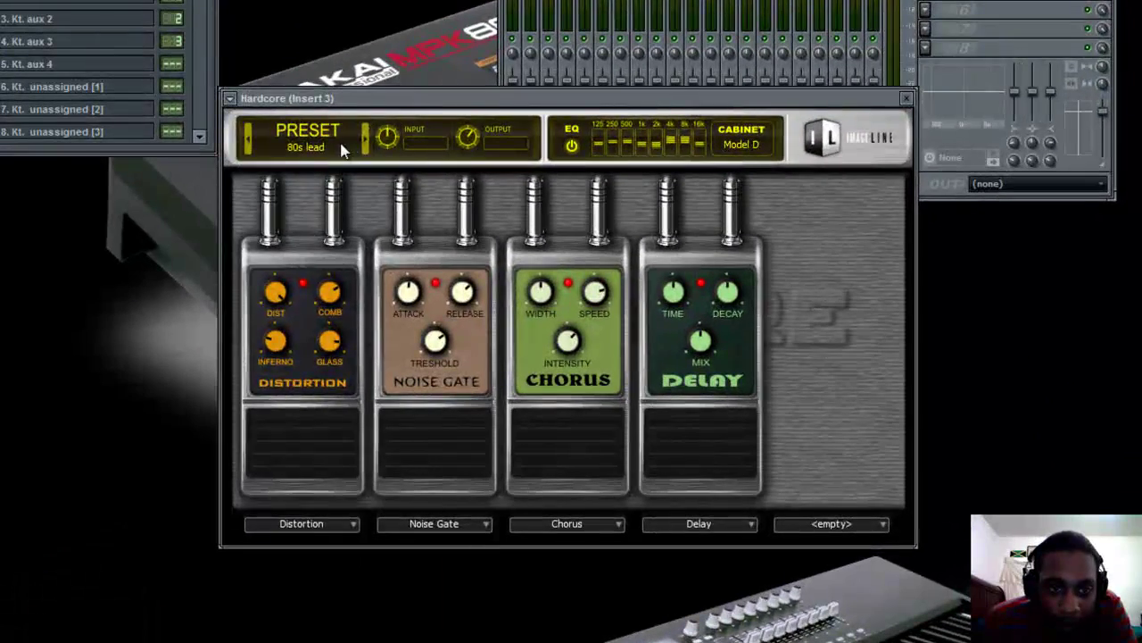
# Step: Load the Dark Model E FG preset in the Hardcore effect on mixer track Insert 3
pyautogui.click(453, 200)
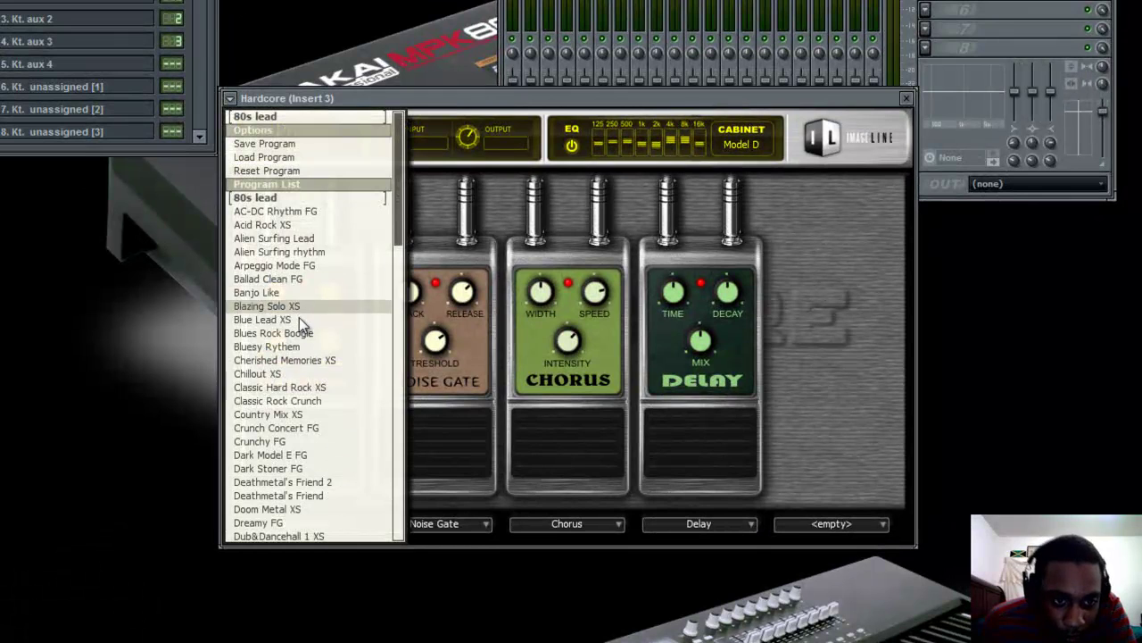
pyautogui.click(294, 453)
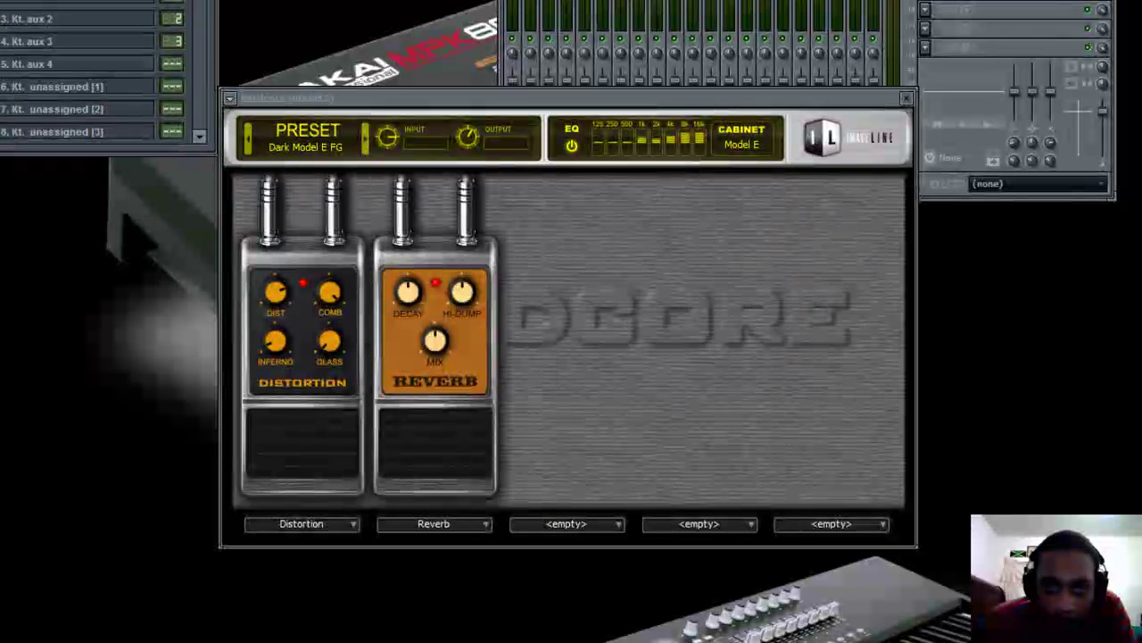
# Step: Open the MIDI Out #3 channel settings and play several notes on its keyboard to audition the Hardcore effect
pyautogui.click(89, 131)
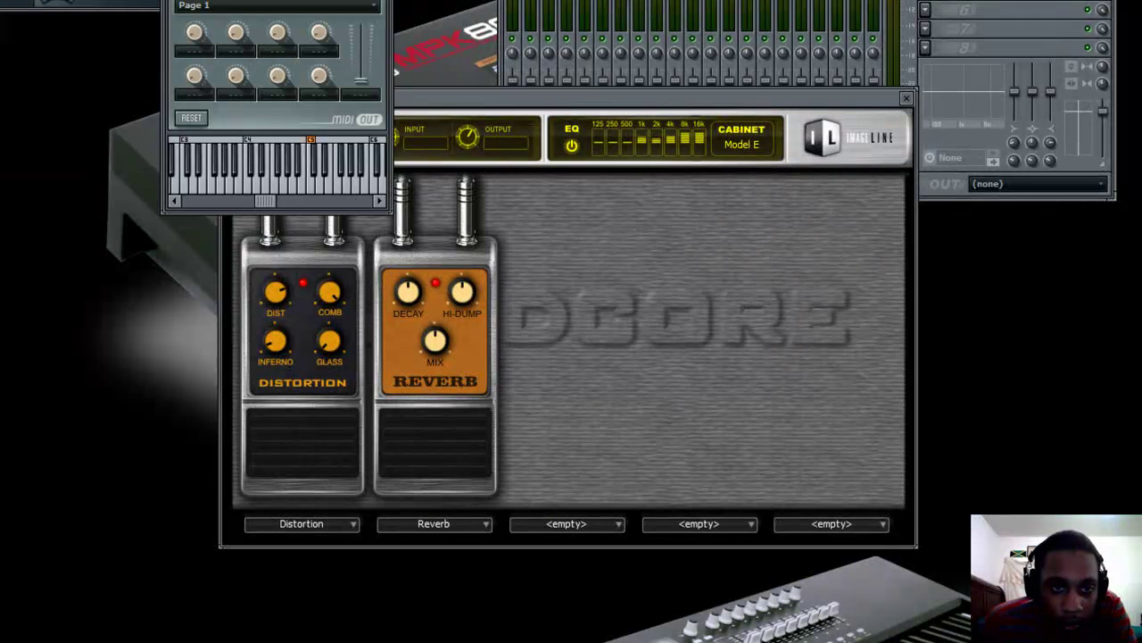
pyautogui.click(299, 189)
pyautogui.click(274, 187)
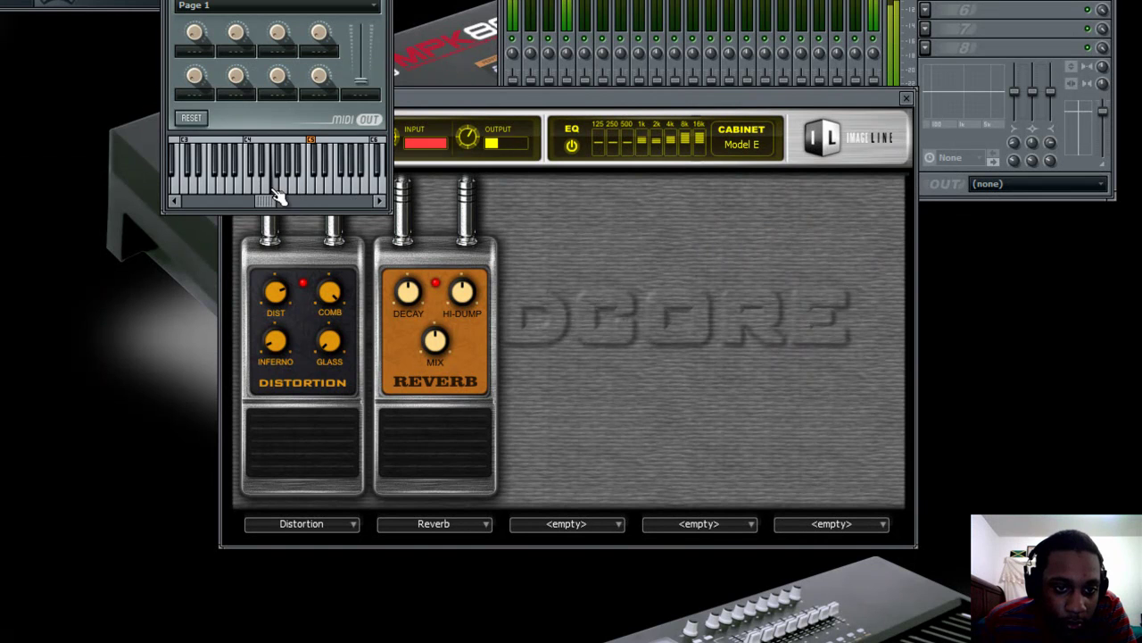
pyautogui.click(255, 193)
pyautogui.click(302, 190)
pyautogui.click(327, 191)
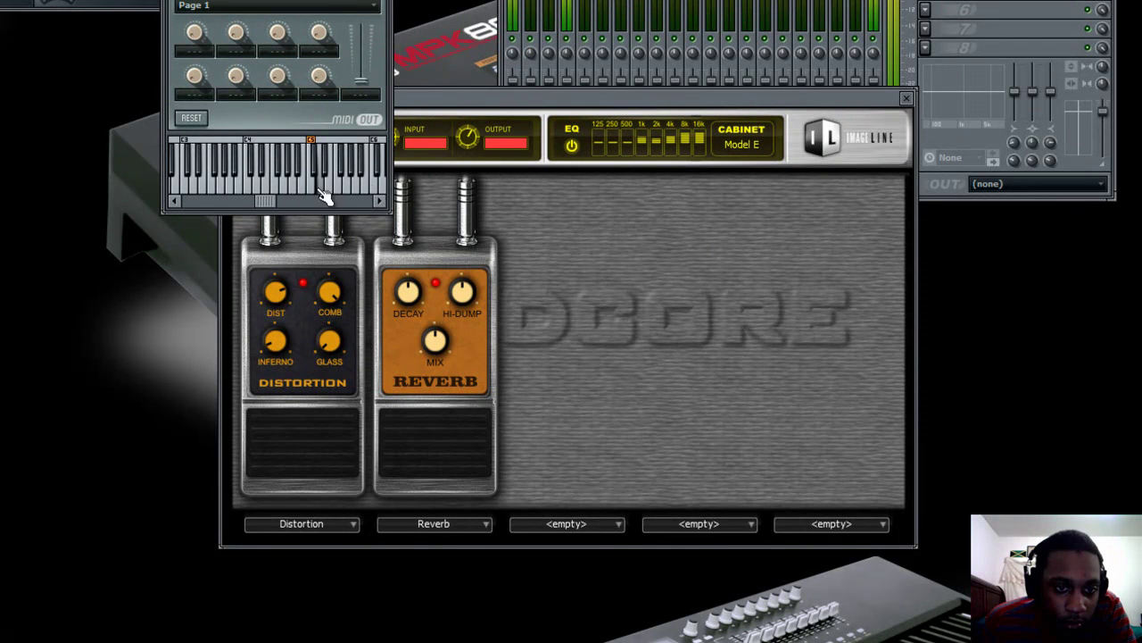
pyautogui.click(257, 191)
pyautogui.click(238, 193)
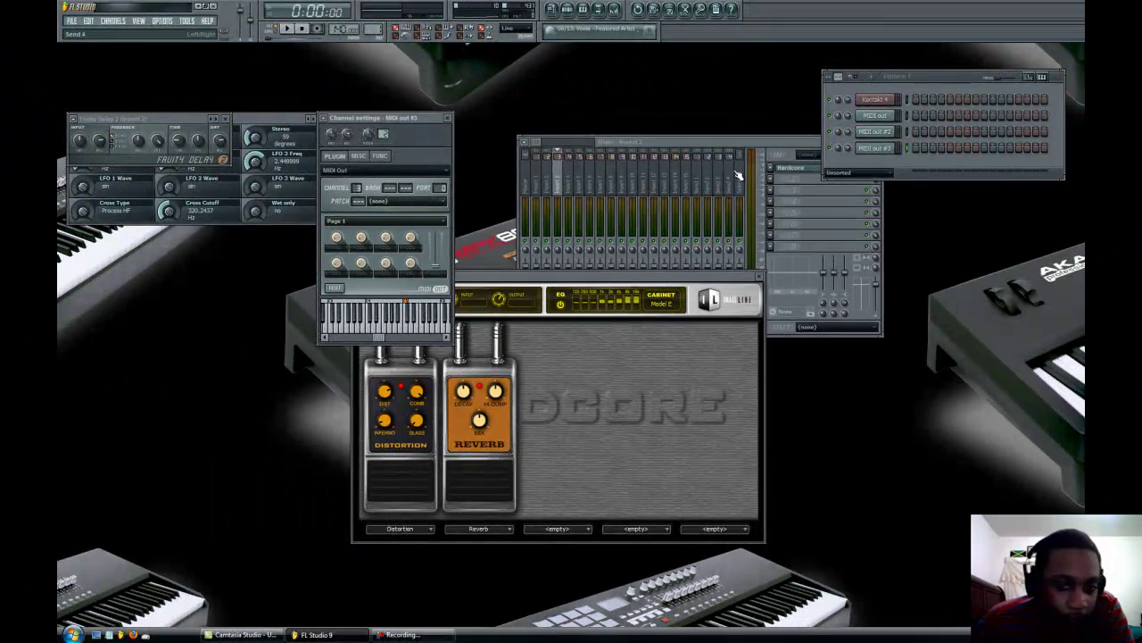
# Step: Move the Hardcore window clear of the MIDI Out #3 channel settings
pyautogui.moveTo(723, 278); pyautogui.dragTo(849, 238)
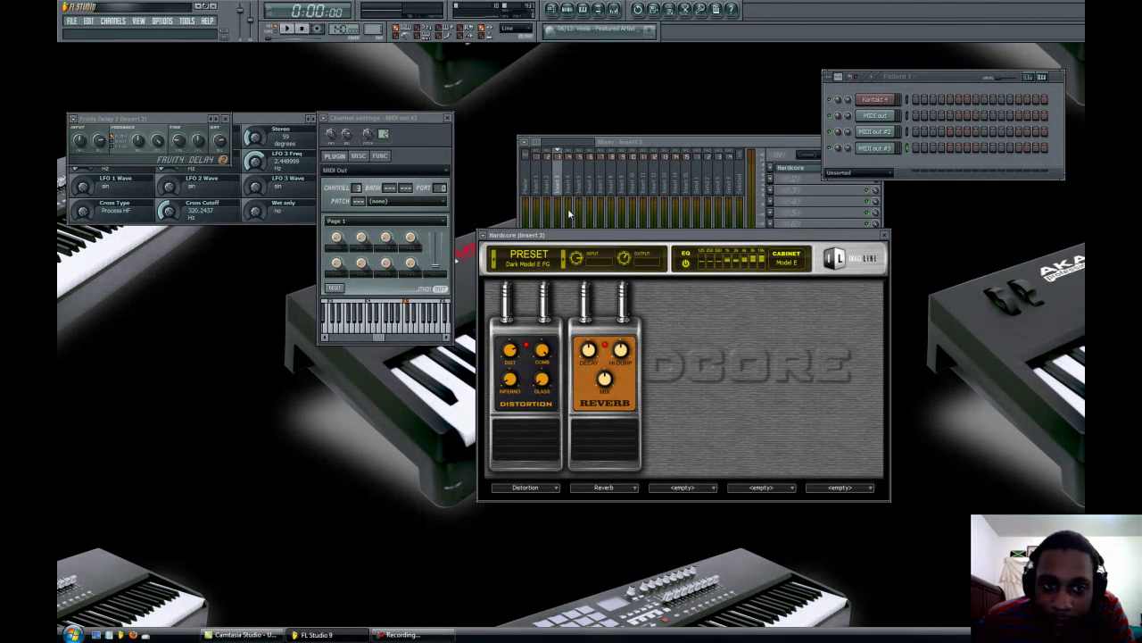